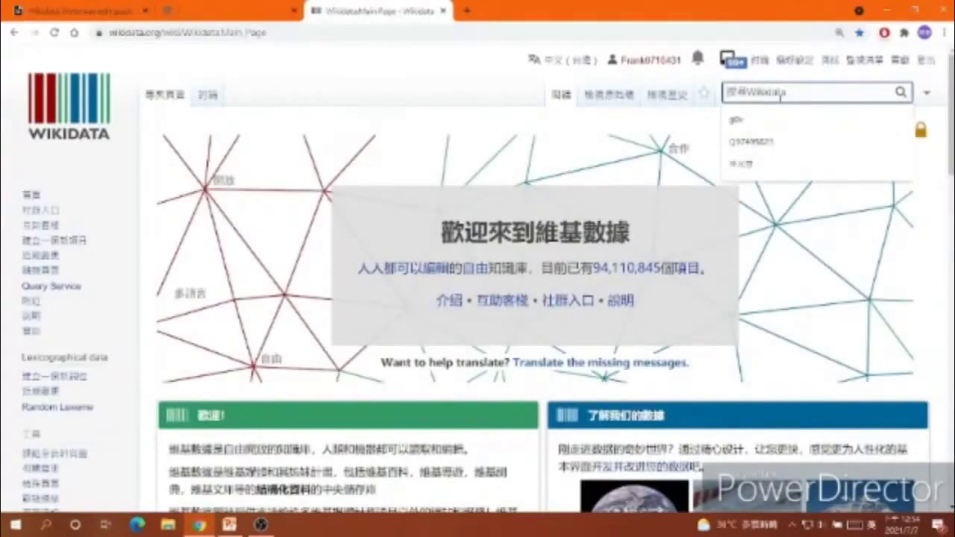
pyautogui.write('x.')
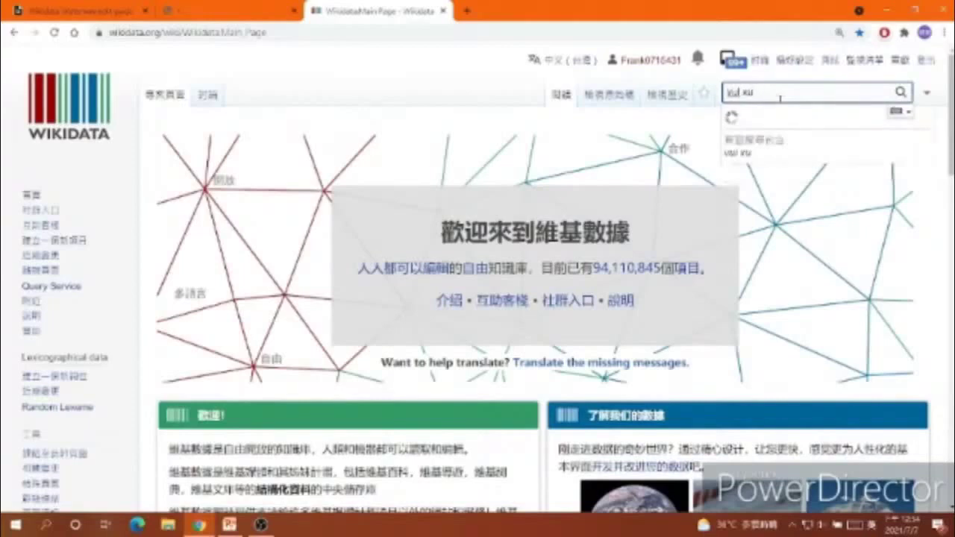
pyautogui.press('BackSpace')
pyautogui.press('BackSpace')
pyautogui.write('vul xu3')
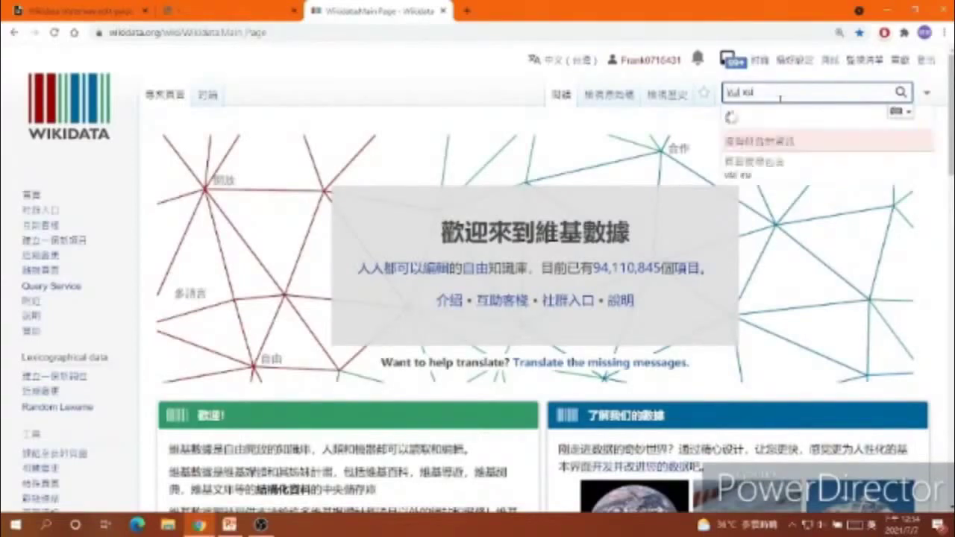
pyautogui.press('BackSpace')
pyautogui.press('BackSpace')
pyautogui.press('BackSpace')
pyautogui.press('BackSpace')
pyautogui.press('BackSpace')
pyautogui.press('BackSpace')
pyautogui.press('BackSpace')
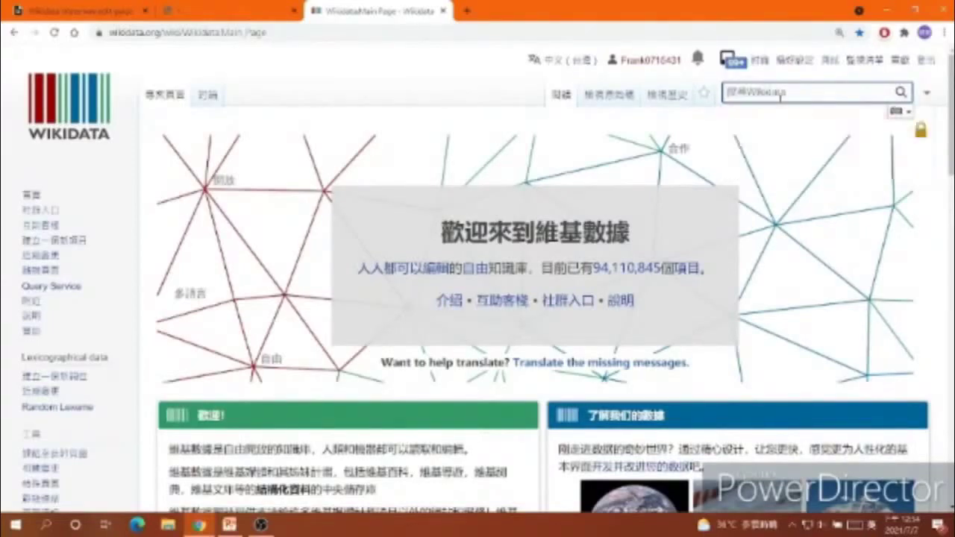
# - Search Wikidata for 霄裡溪 and open the item described as 中華民國河流
pyautogui.write('富裡工一')
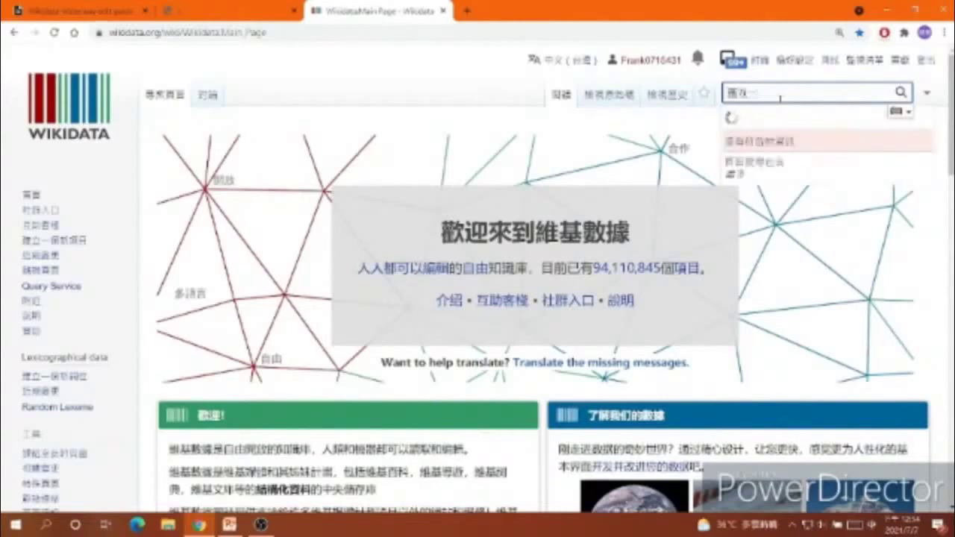
pyautogui.press('space')
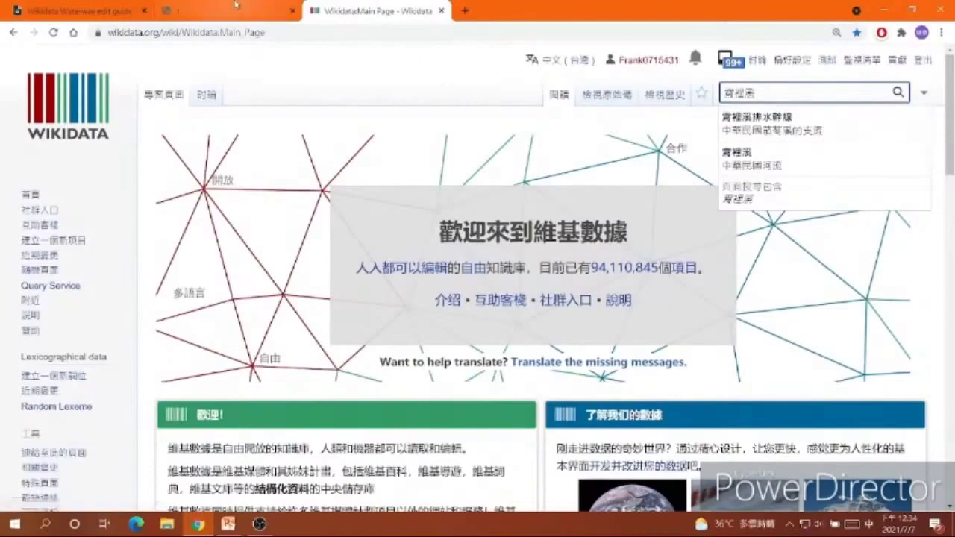
pyautogui.click(276, 5)
pyautogui.click(366, 11)
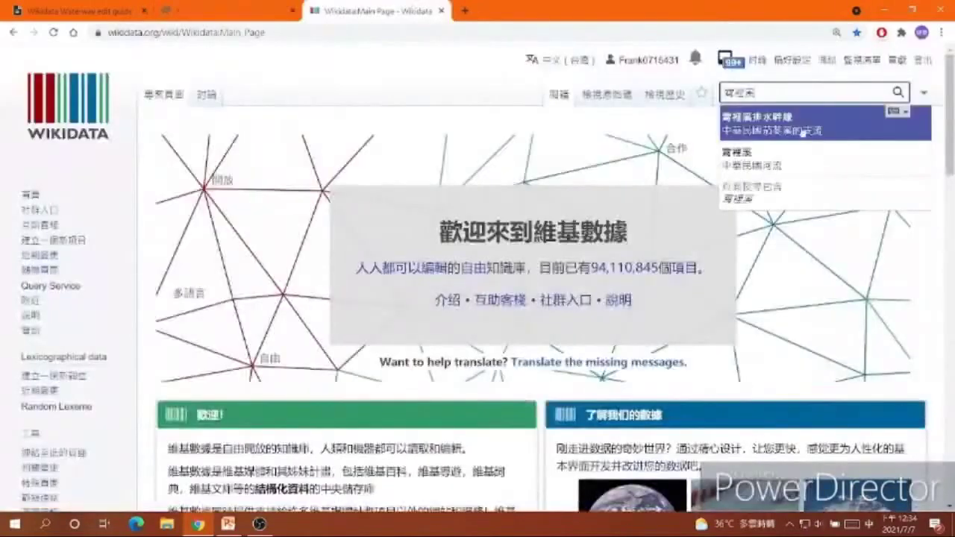
pyautogui.click(821, 171)
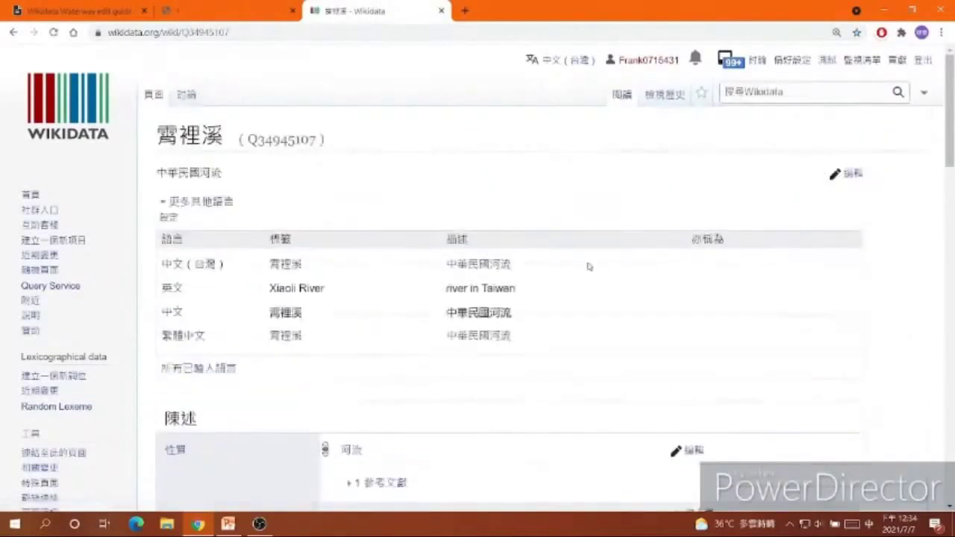
# - Review the 霄裡溪 item's labels, descriptions, statements, coordinates and identifiers
pyautogui.scroll(-1, 513, 297)
pyautogui.scroll(-3, 488, 320)
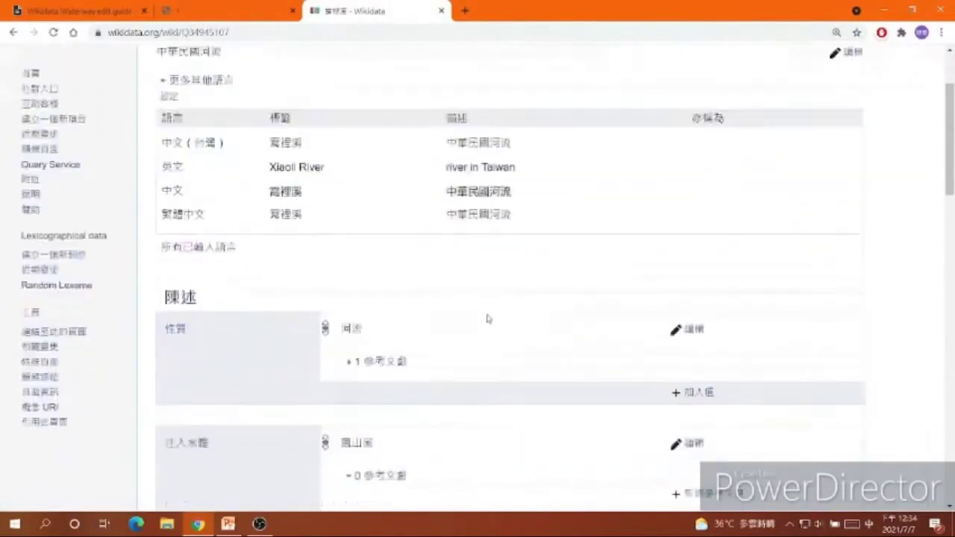
pyautogui.scroll(3, 214, 183)
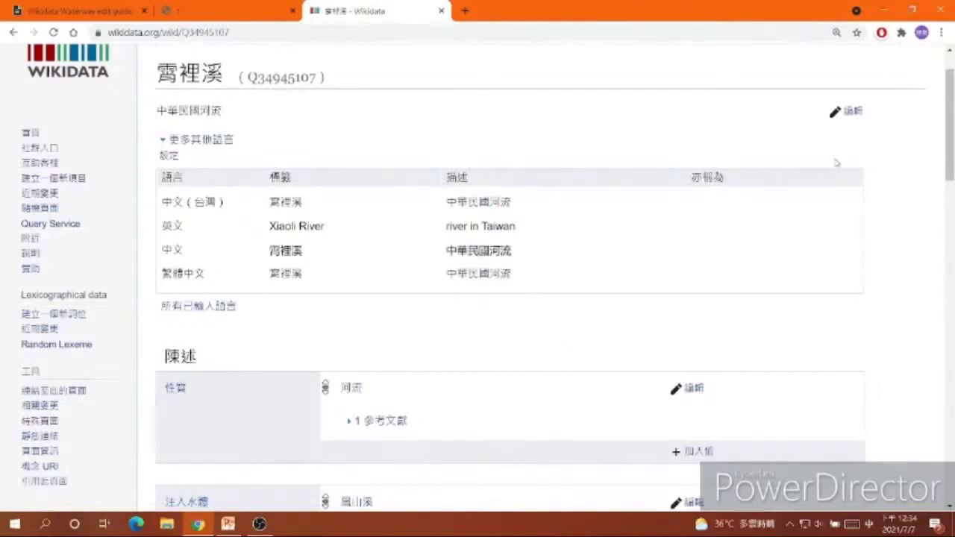
pyautogui.scroll(-4, 835, 163)
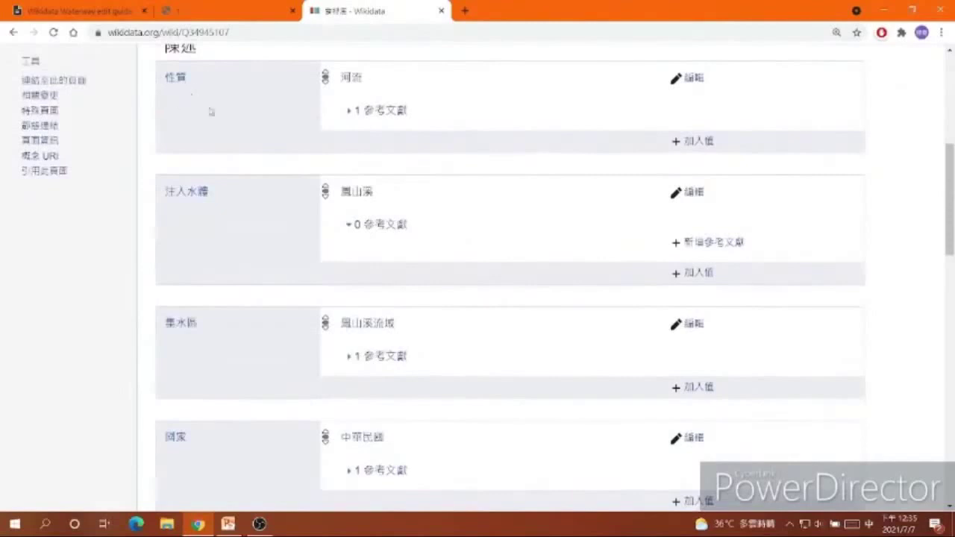
pyautogui.scroll(-1, 240, 251)
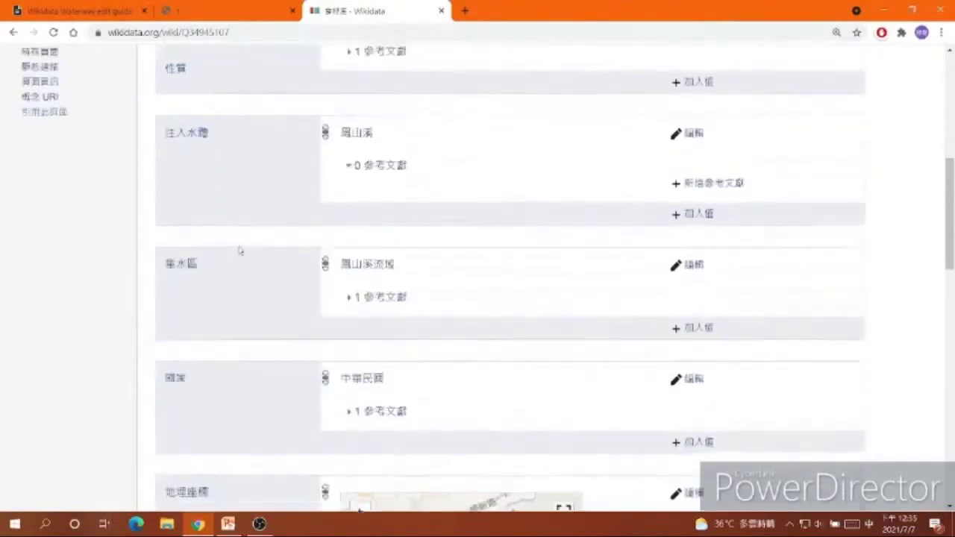
pyautogui.scroll(-1, 599, 346)
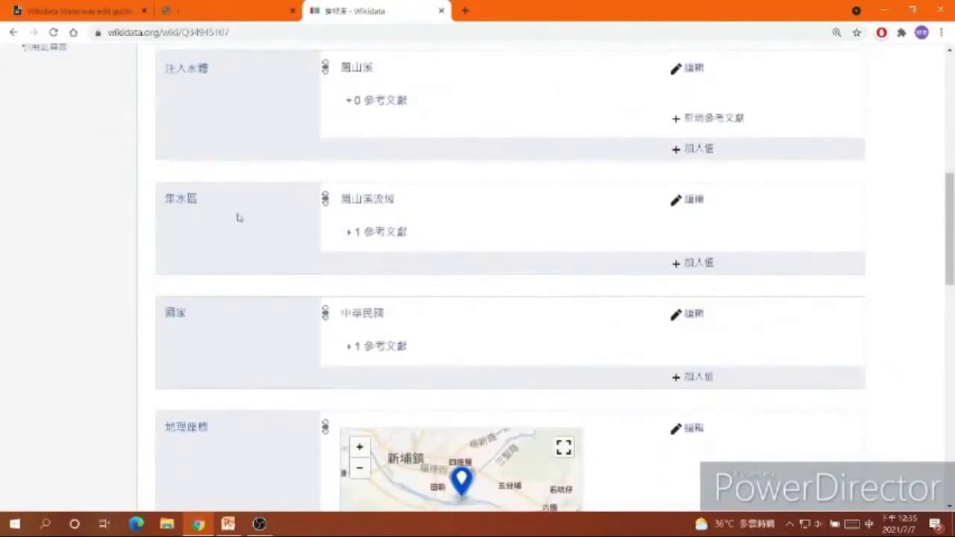
pyautogui.scroll(-5, 538, 337)
pyautogui.scroll(2, 538, 337)
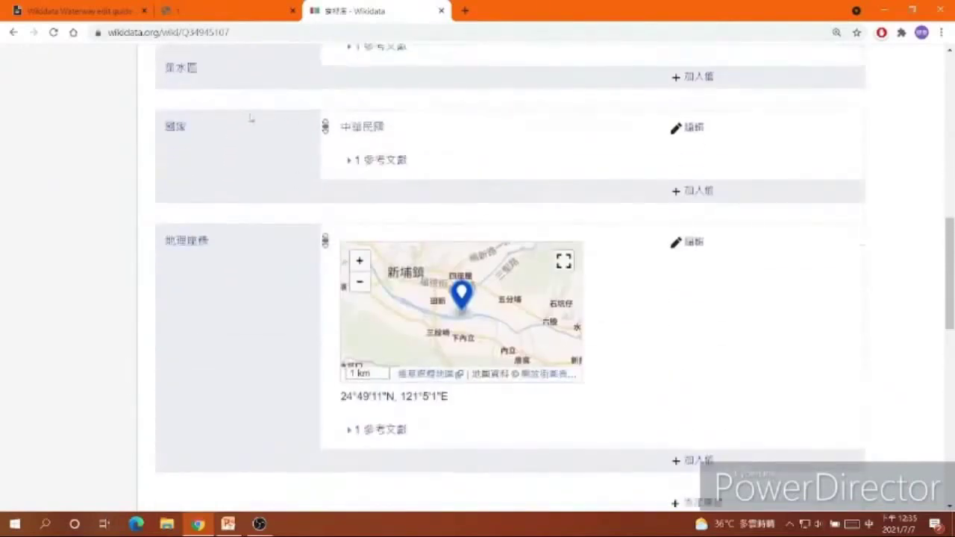
pyautogui.scroll(-1, 534, 185)
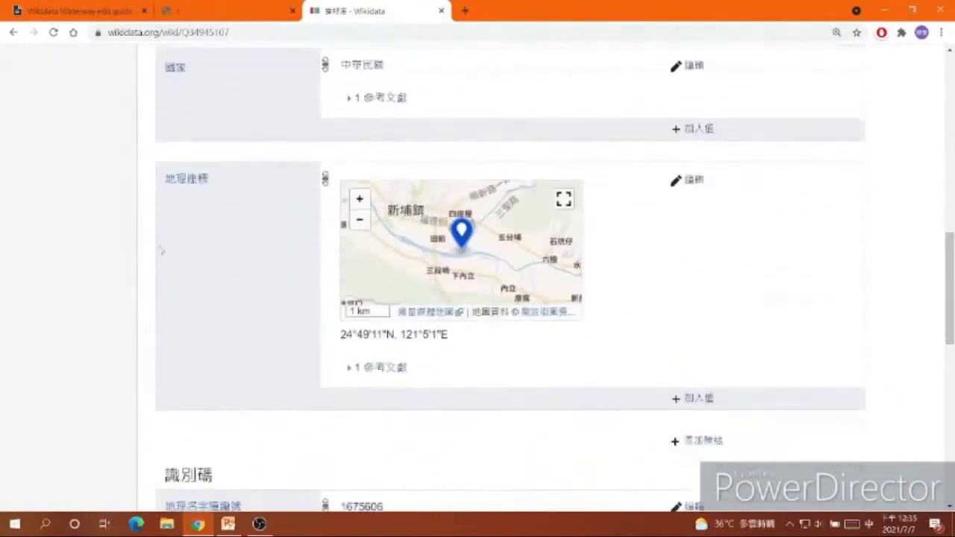
pyautogui.scroll(-3, 207, 286)
pyautogui.scroll(-2, 213, 294)
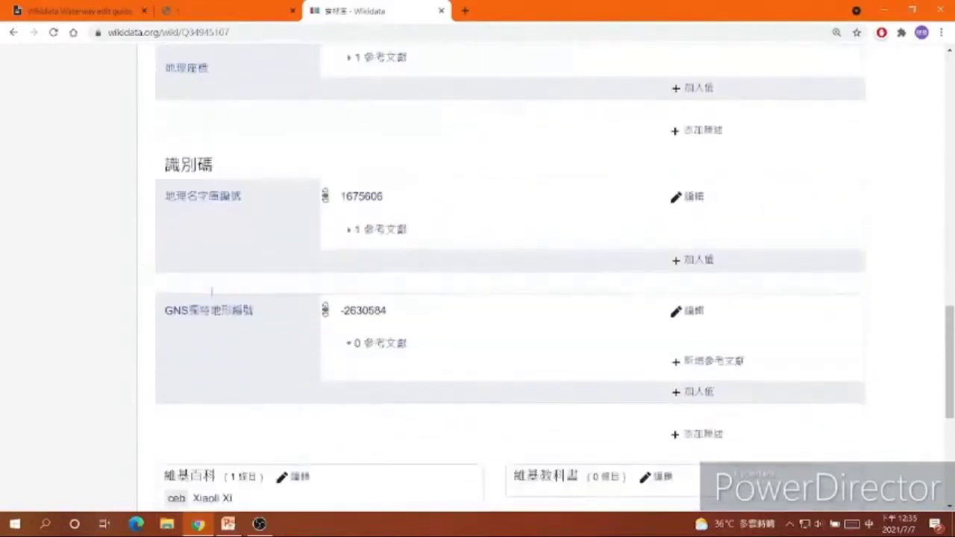
pyautogui.scroll(1, 213, 296)
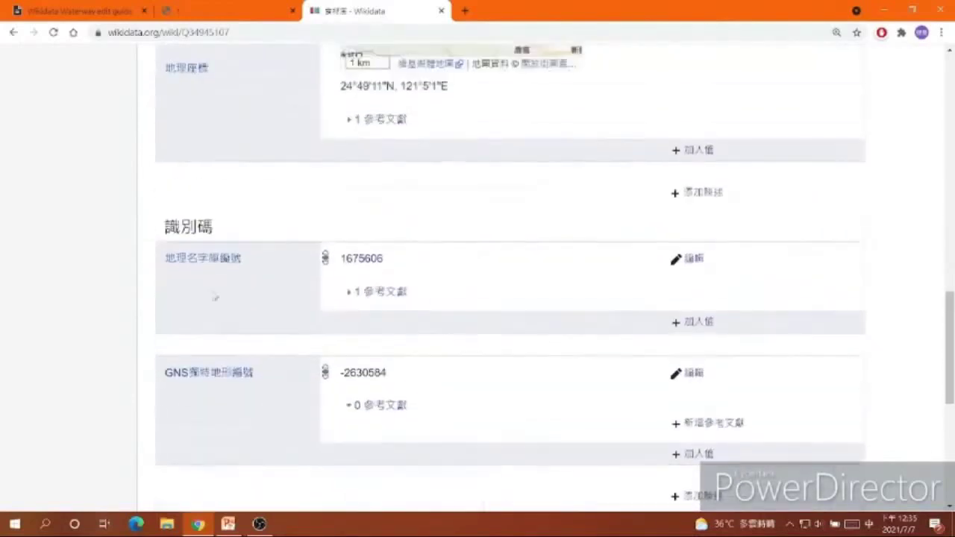
# - Check the 霄裡溪 row in the river code PDF, then return to its Wikidata item
pyautogui.click(200, 5)
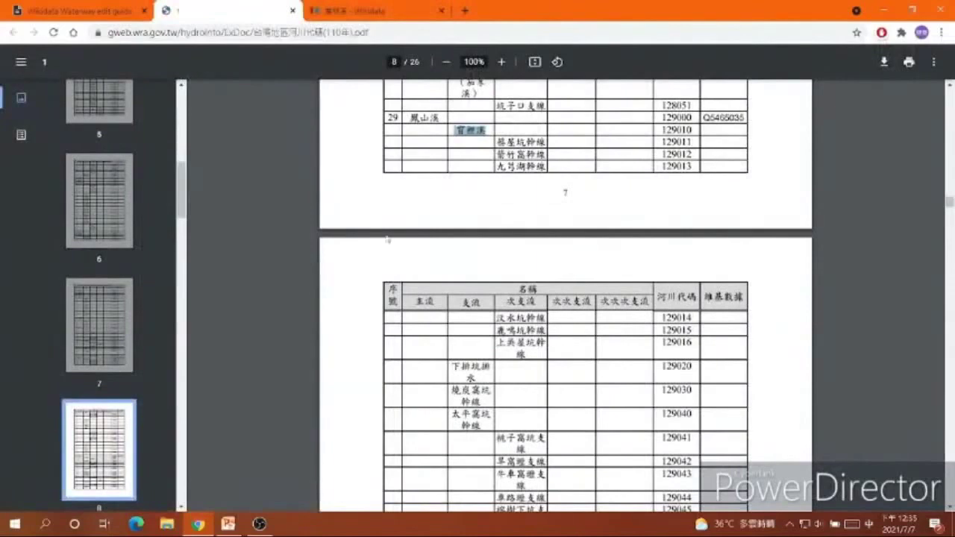
pyautogui.click(474, 176)
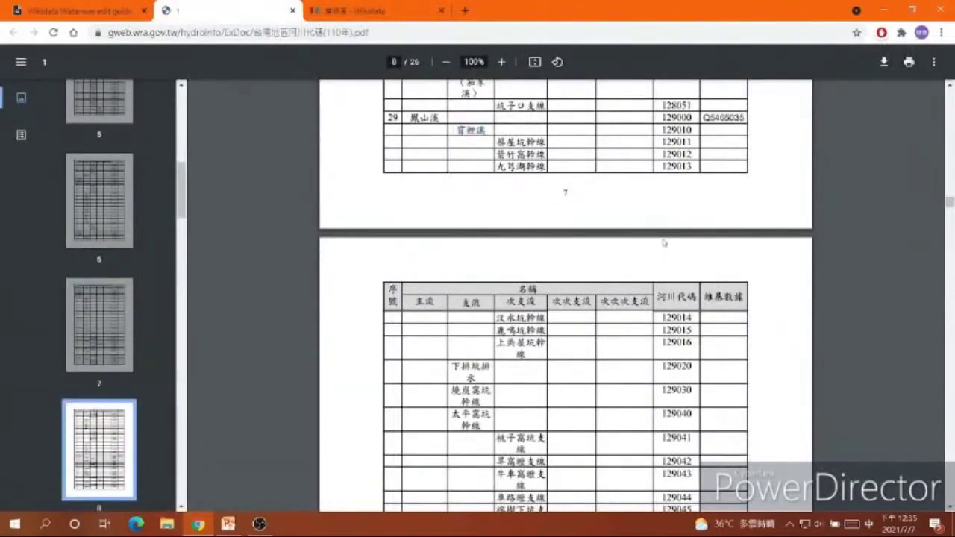
pyautogui.click(351, 9)
# - Examine the item's statements and identifiers again for an existing river code (河川代碼)
pyautogui.scroll(-3, 406, 390)
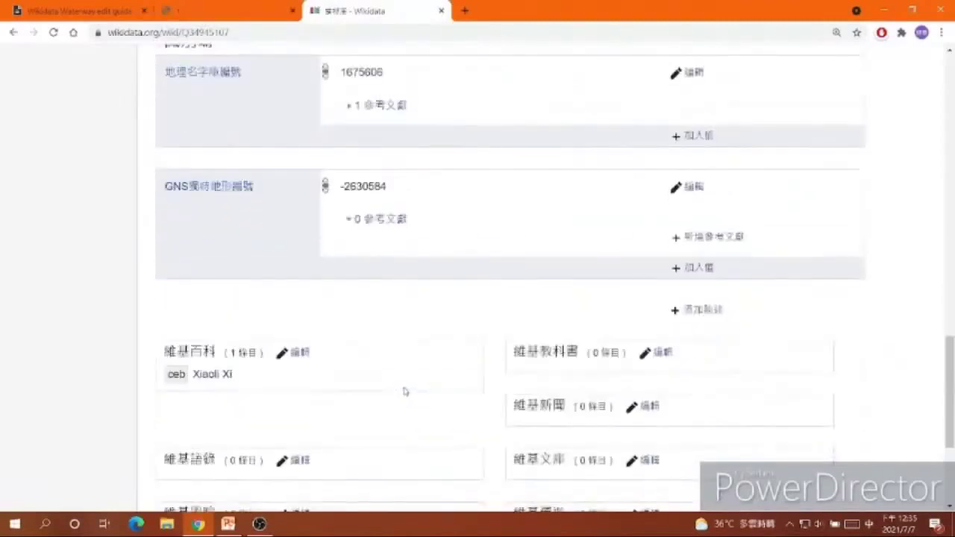
pyautogui.scroll(4, 326, 134)
pyautogui.scroll(-2, 326, 137)
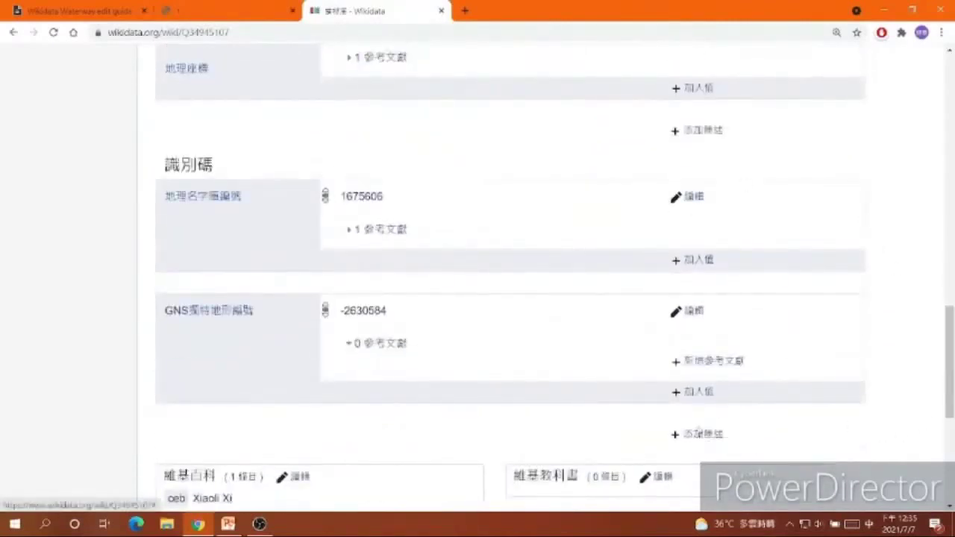
pyautogui.scroll(3, 735, 280)
pyautogui.scroll(13, 735, 280)
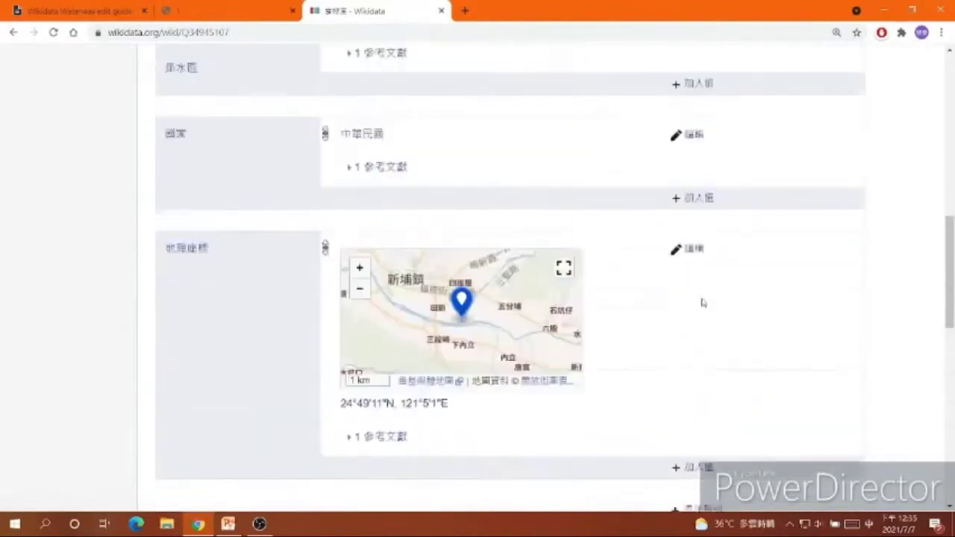
pyautogui.scroll(-7, 624, 266)
pyautogui.scroll(4, 226, 132)
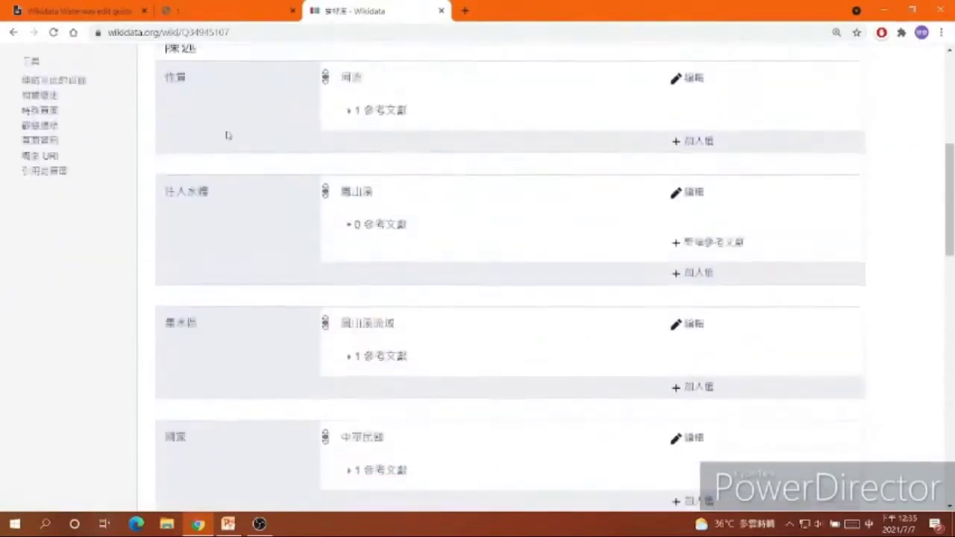
pyautogui.scroll(-9, 234, 281)
pyautogui.scroll(-3, 212, 268)
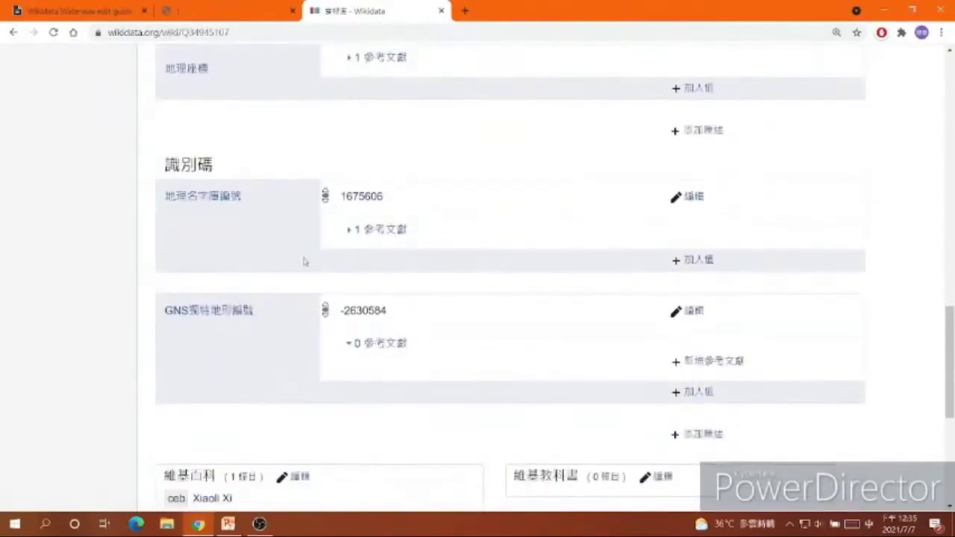
pyautogui.scroll(12, 309, 257)
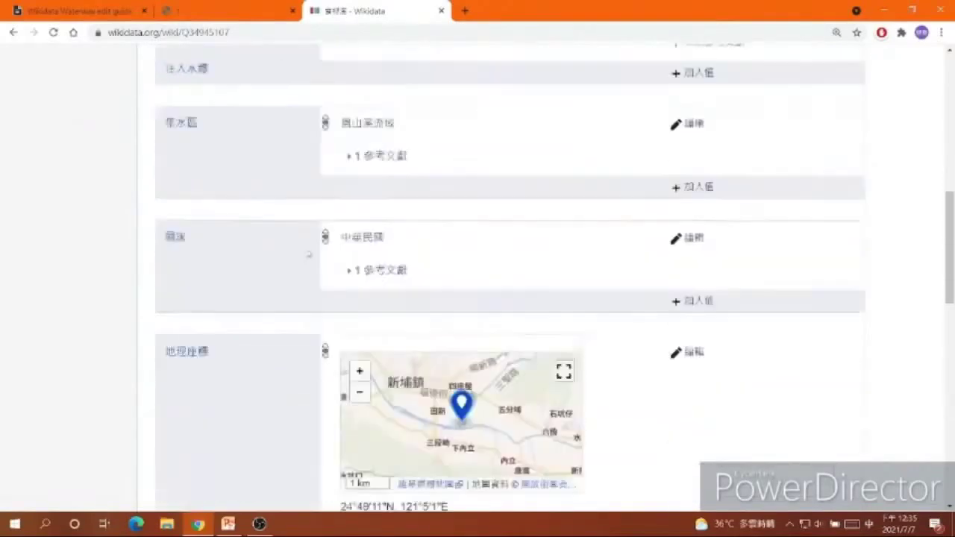
pyautogui.scroll(-3, 228, 345)
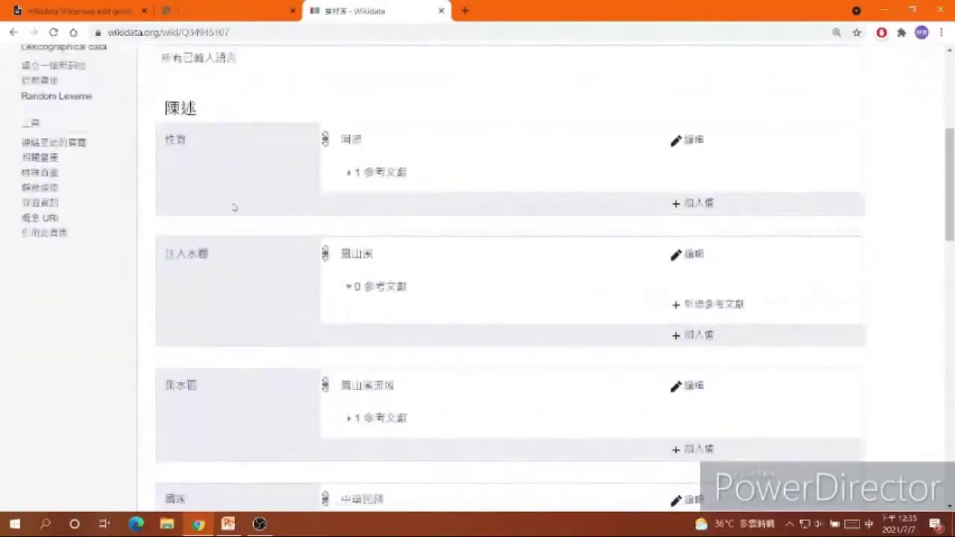
pyautogui.scroll(-8, 274, 177)
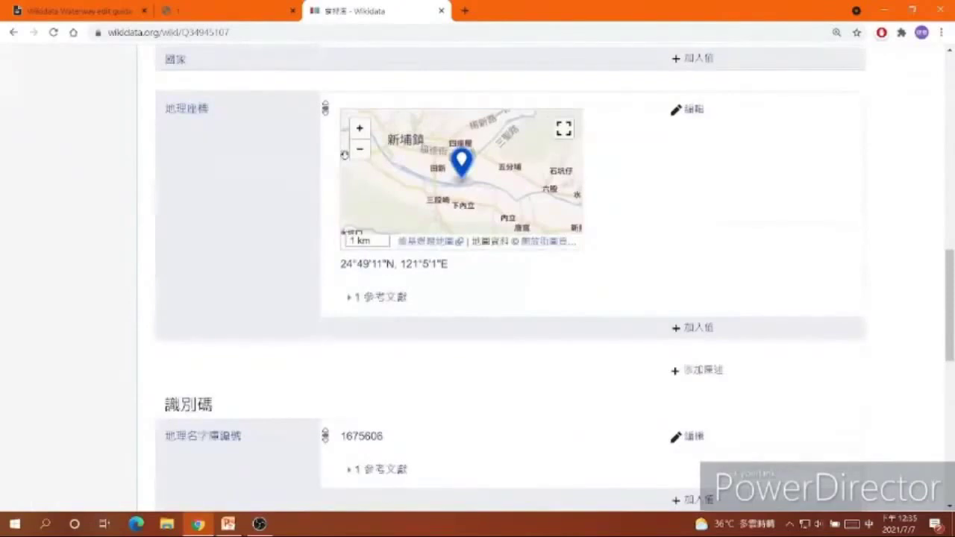
# - Add a 河川代碼 statement to the 霄裡溪 item with the value 129010 from the river code PDF
pyautogui.click(698, 370)
pyautogui.write('ㄏㄜˊㄔㄨㄢ')
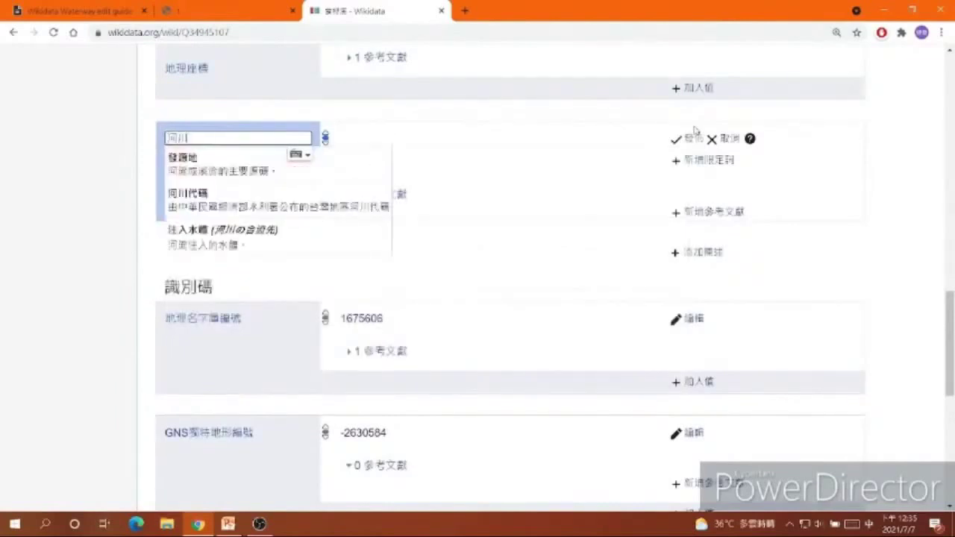
pyautogui.click(340, 196)
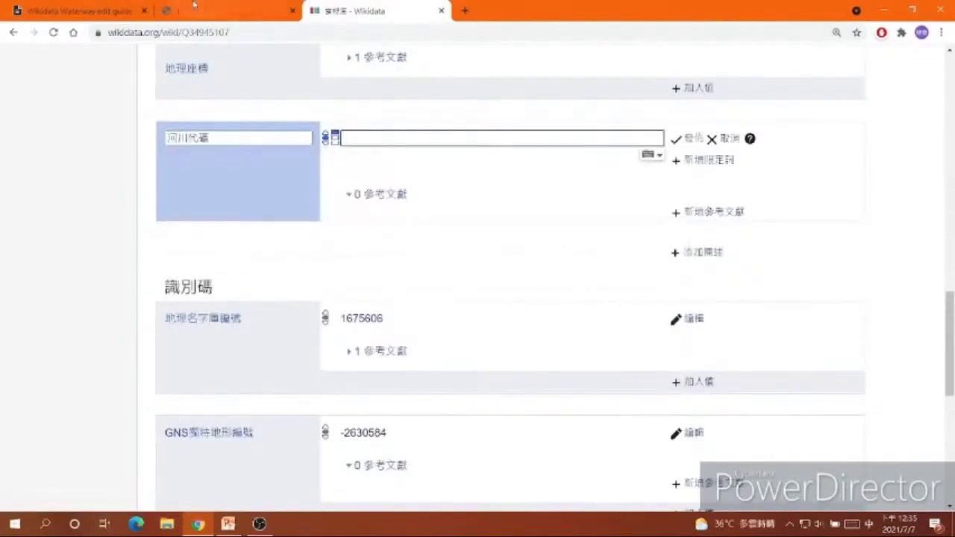
pyautogui.click(224, 11)
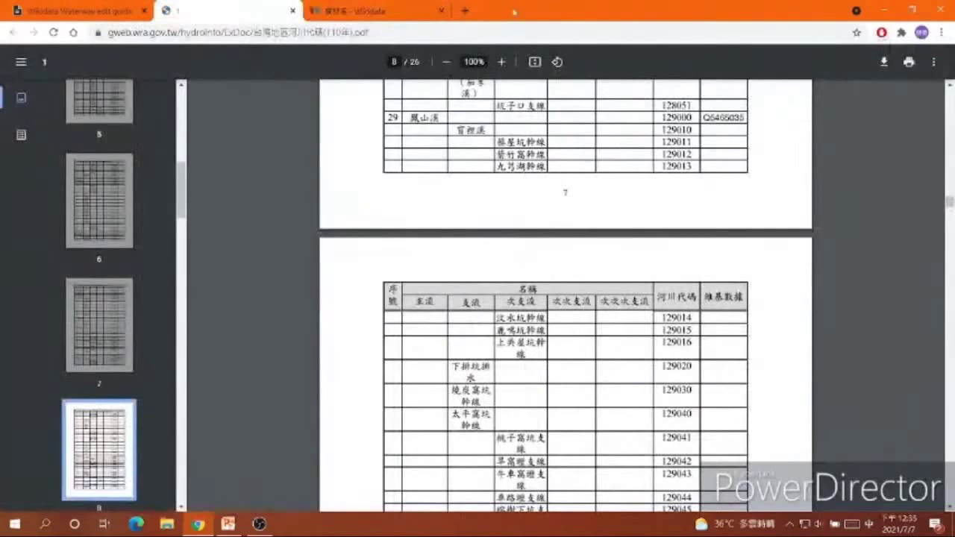
pyautogui.click(380, 10)
pyautogui.write('129010')
pyautogui.press('shift')
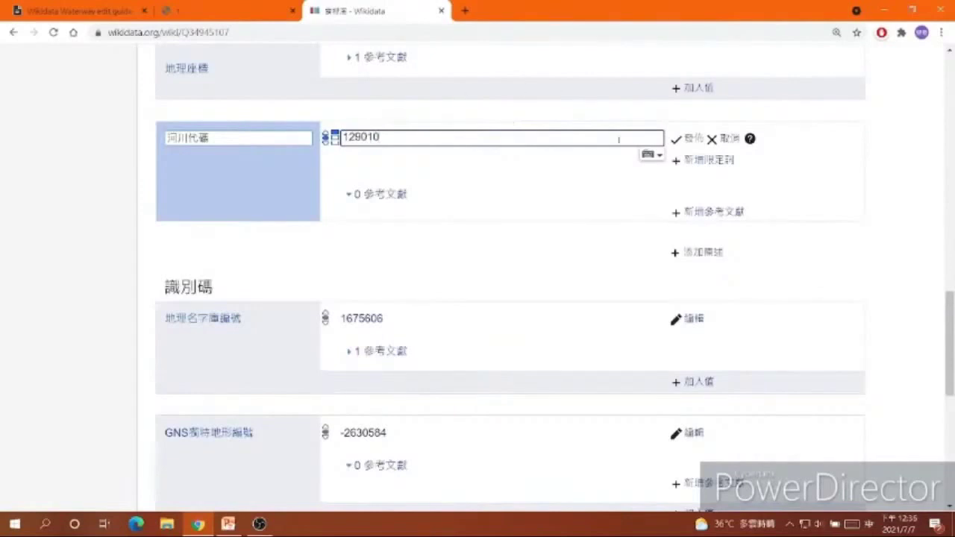
# - Add a reference to the 129010 statement with 來源網址 set to the copied web address of 台灣地區河川代碼(110年).pdf
pyautogui.click(696, 215)
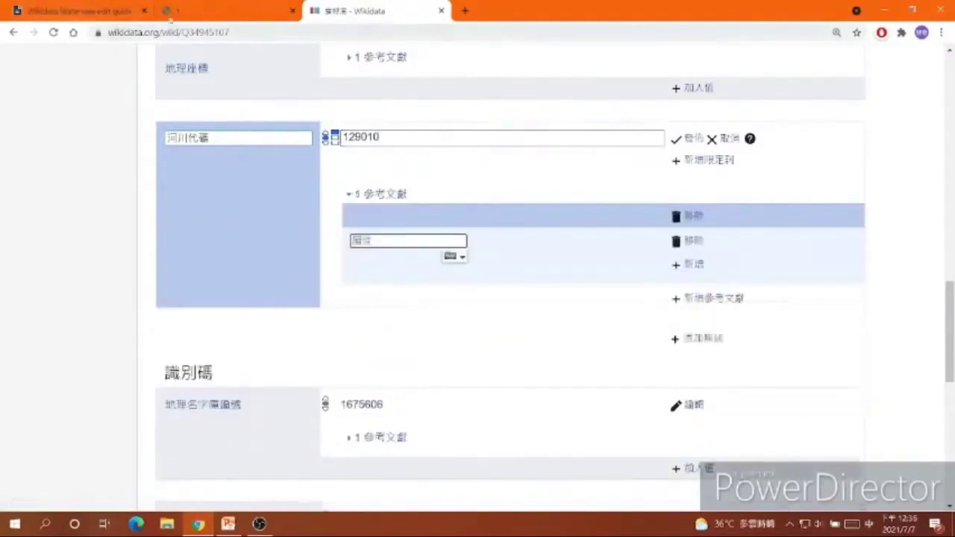
pyautogui.click(223, 11)
pyautogui.click(237, 33)
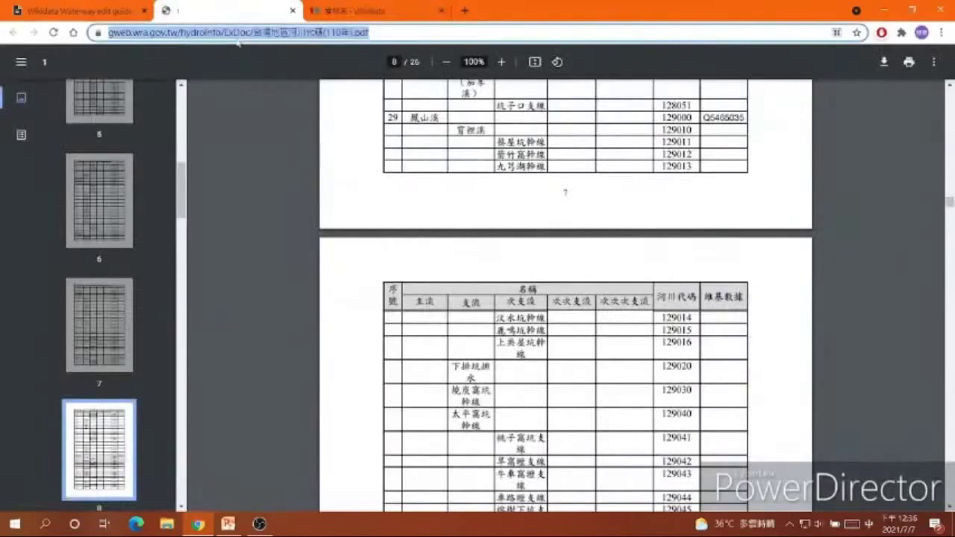
pyautogui.click(338, 9)
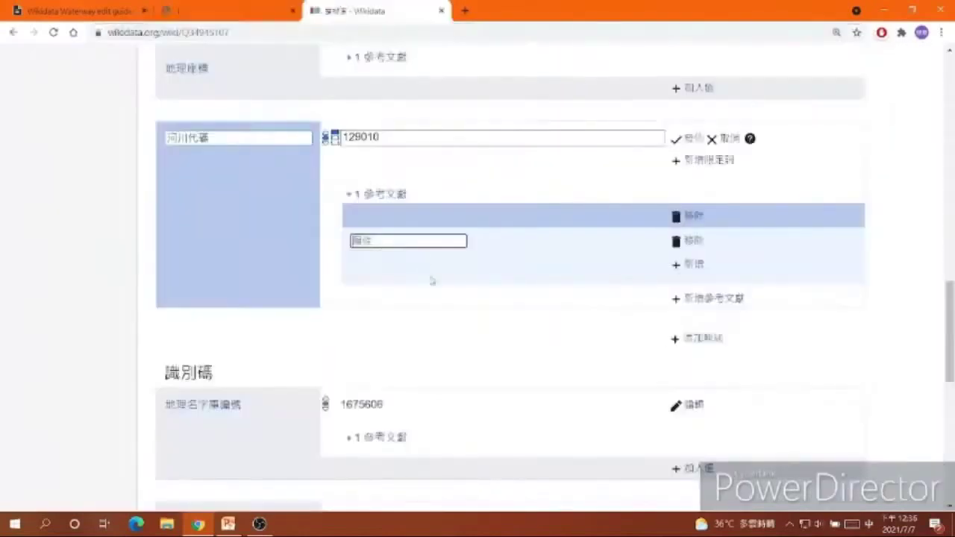
pyautogui.write('來')
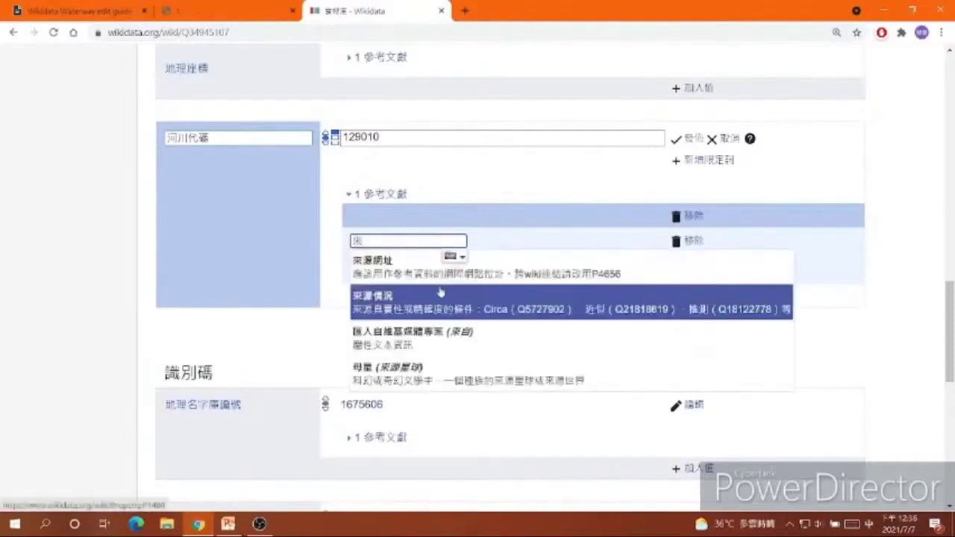
pyautogui.click(420, 281)
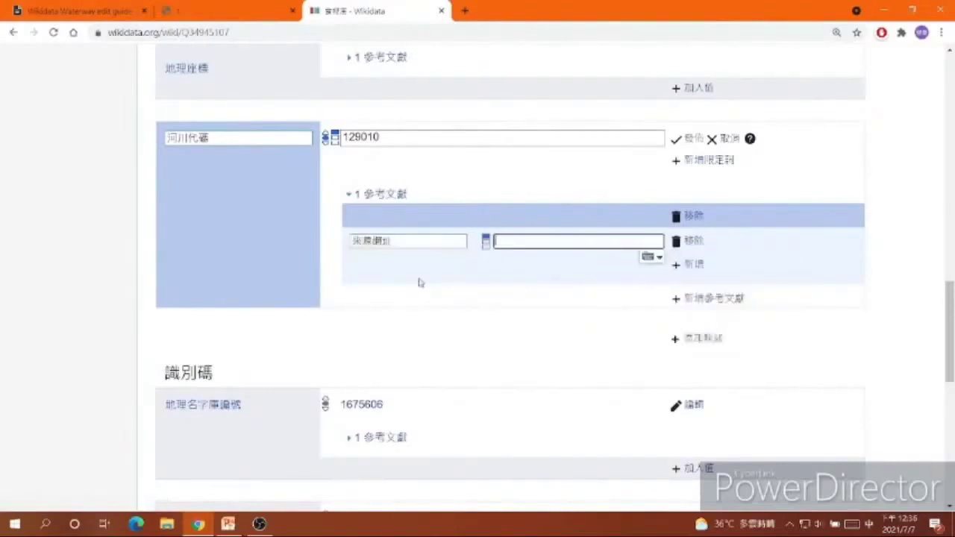
pyautogui.write('https://gweb.wra.gov.tw/hydroinfo/ExDoc/%E5%8F%B0%E7%81%A3%E5%9C%B0%E5%8D%80%E6%B2%B3%E5%B7%9D%E4%BB%A3%E7%A2%BC(110%E5%B9%B4).pdf')
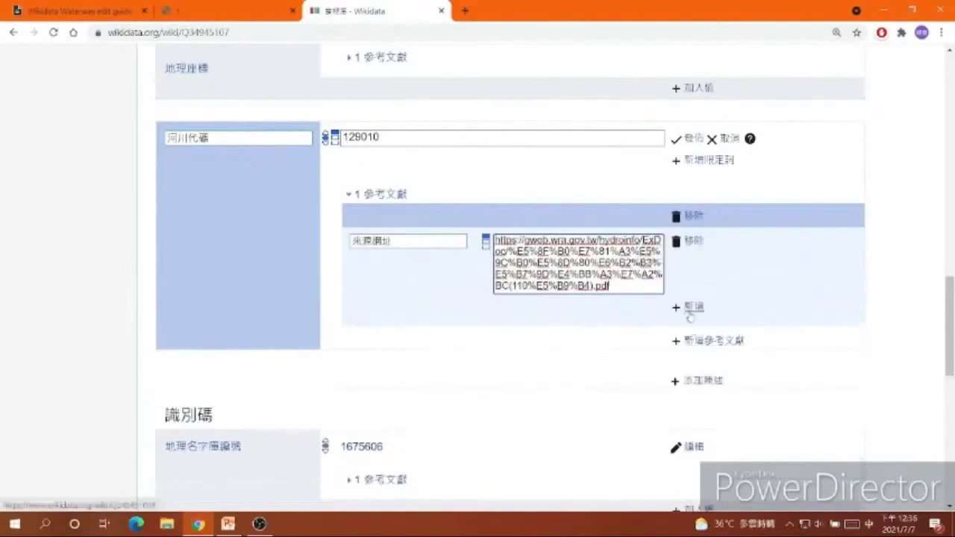
# - Add 作品或名稱語言 to the reference with the value 中華民國國語
pyautogui.click(689, 309)
pyautogui.write('檢ㄙㄧㄅ')
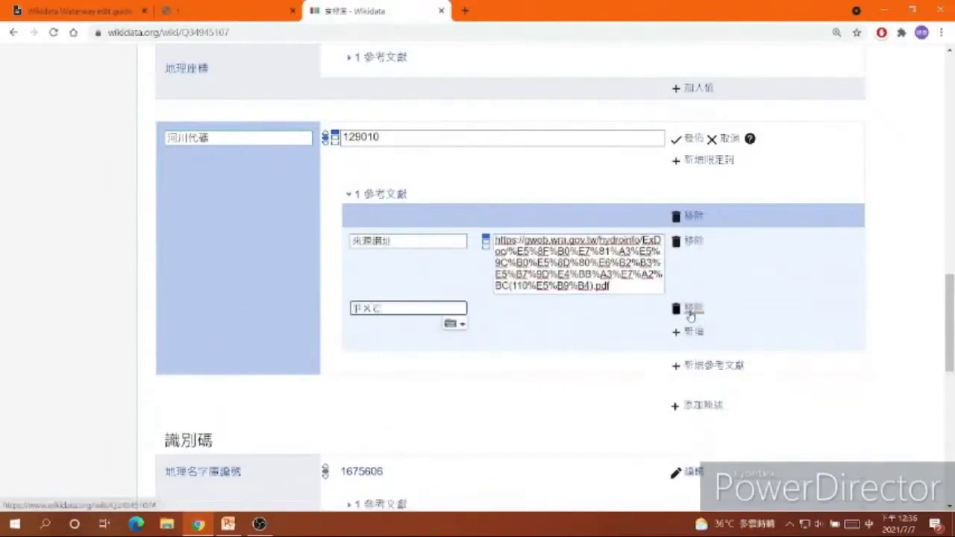
pyautogui.write('索ㄨㄛˋ')
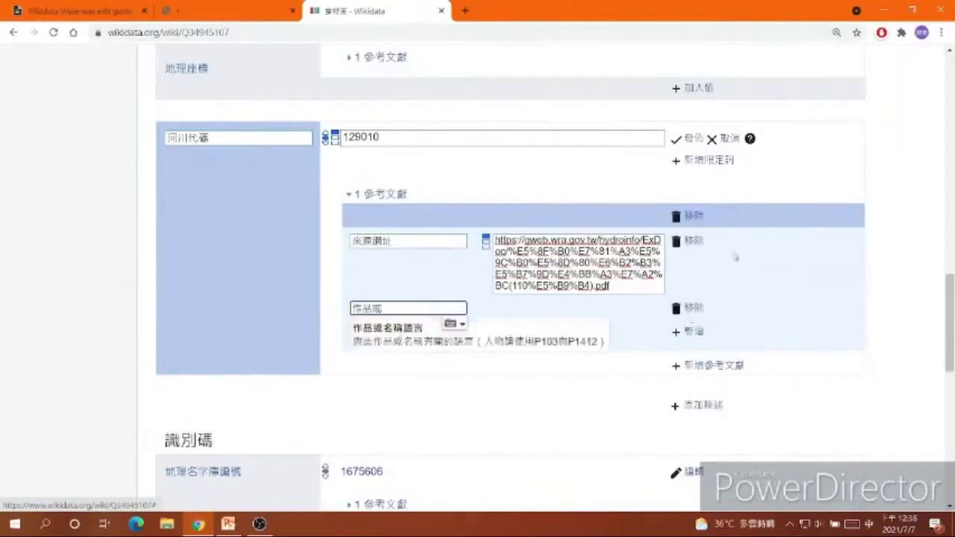
pyautogui.click(500, 345)
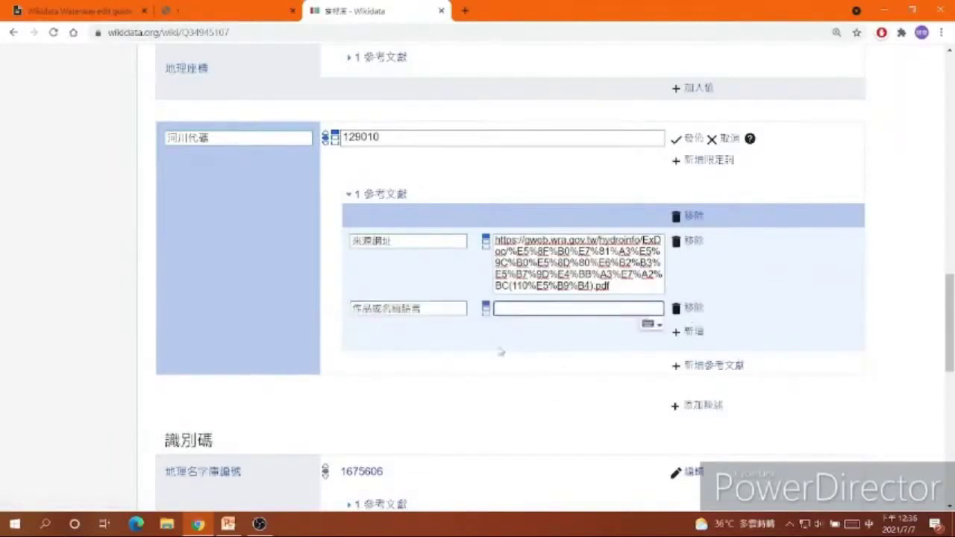
pyautogui.write('中ㄏ')
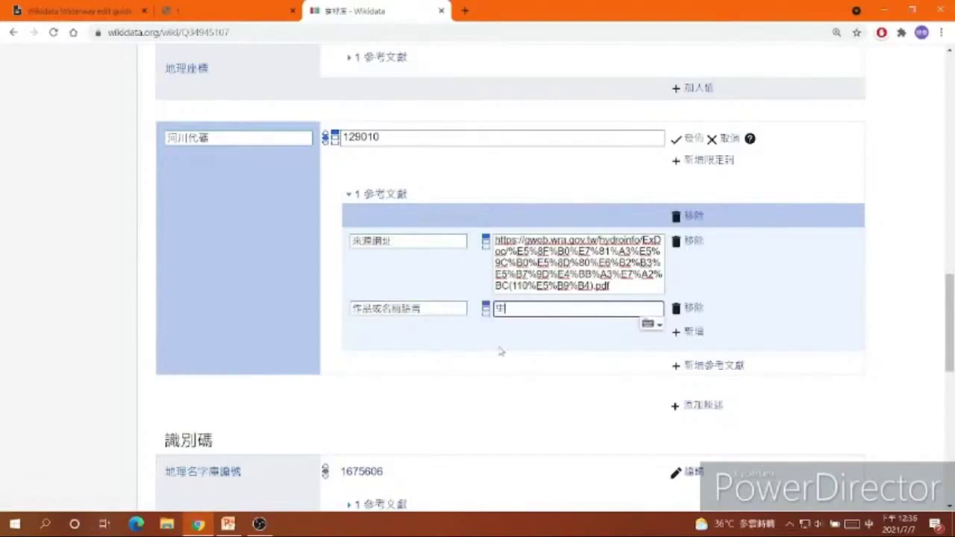
pyautogui.write('ㄨㄚˊ')
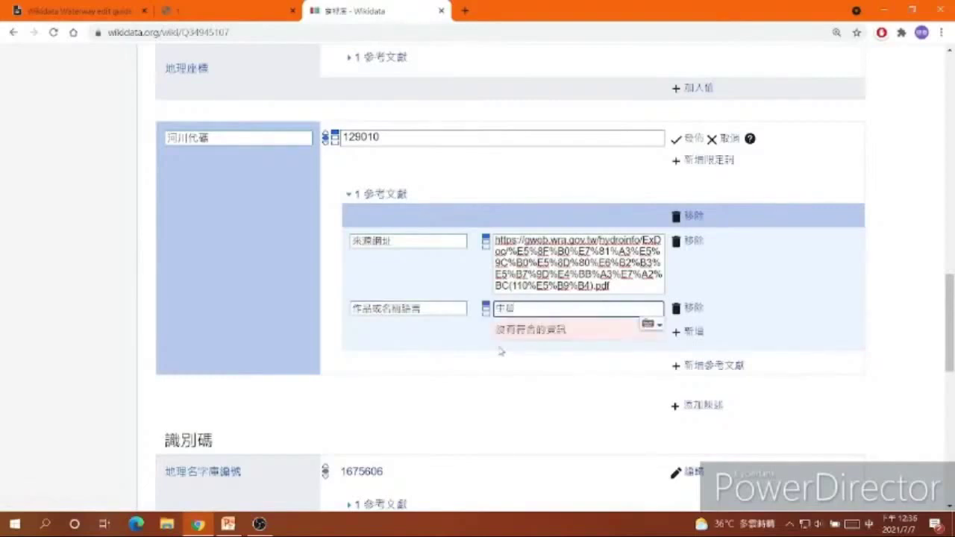
pyautogui.write('ㄇㄧㄣ')
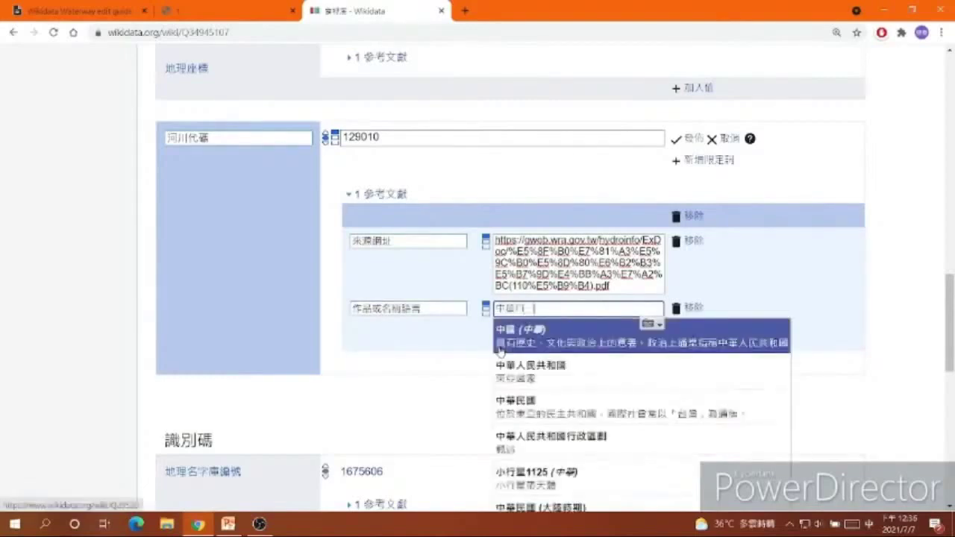
pyautogui.write('ˊㄍㄨㄛˊ')
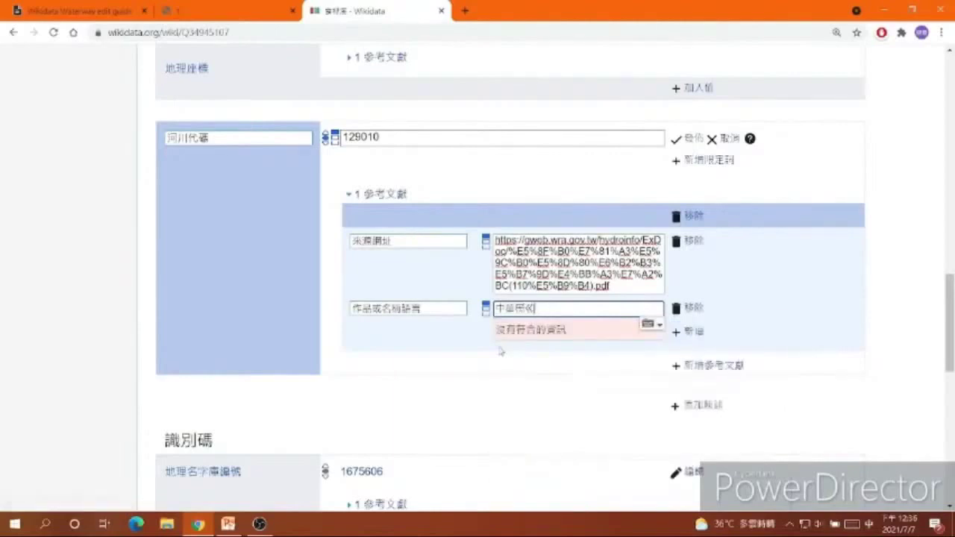
pyautogui.press('Return')
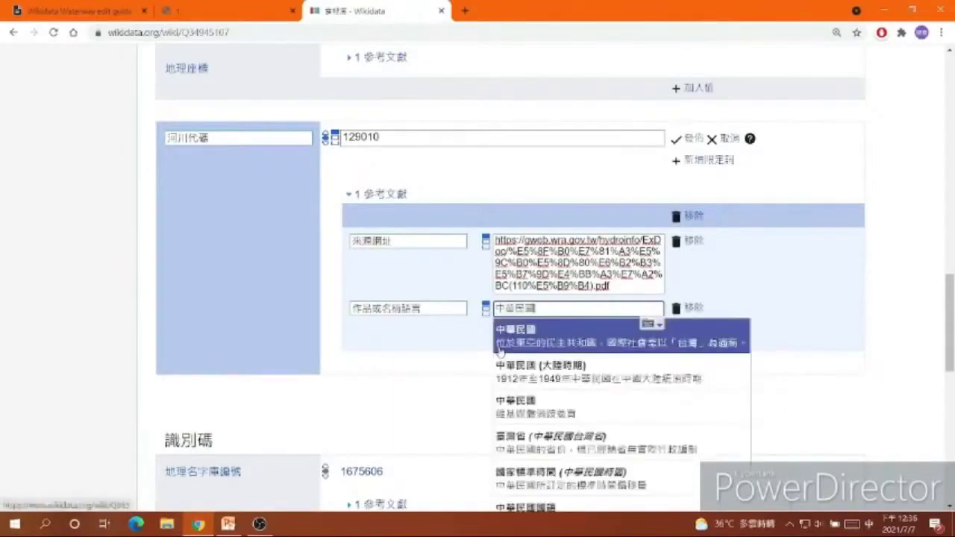
pyautogui.scroll(-2, 500, 352)
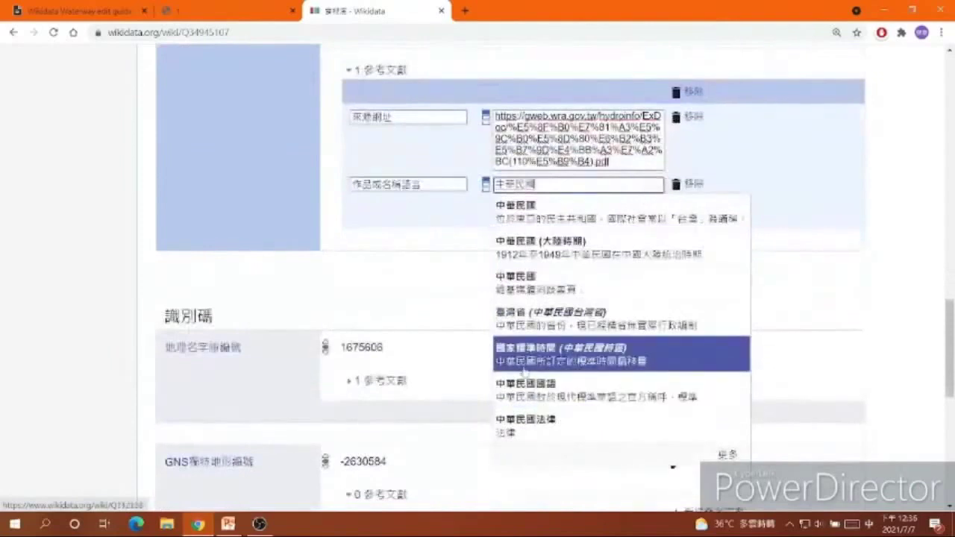
pyautogui.click(519, 380)
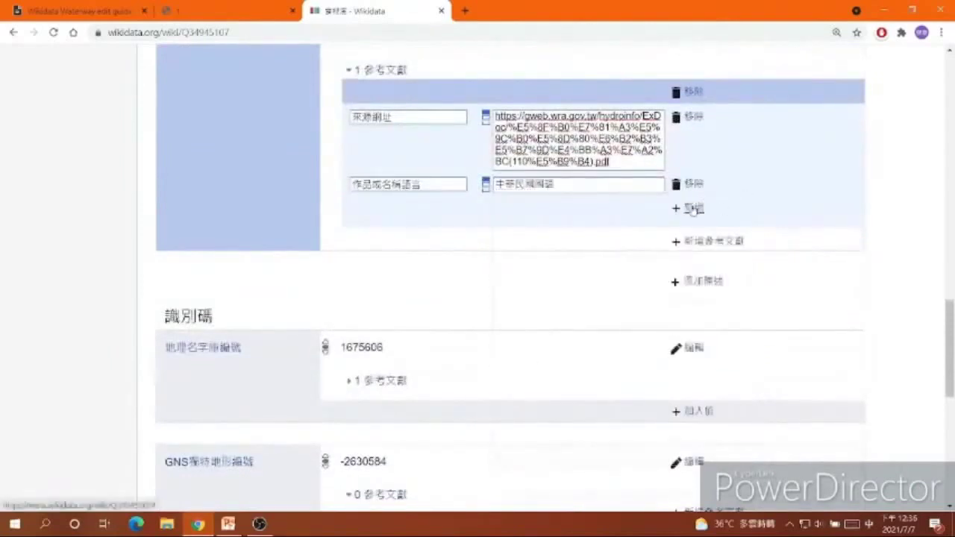
# - Add 檢索日期 to the reference with the date 2021 7.7
pyautogui.click(693, 208)
pyautogui.write('ㄐ')
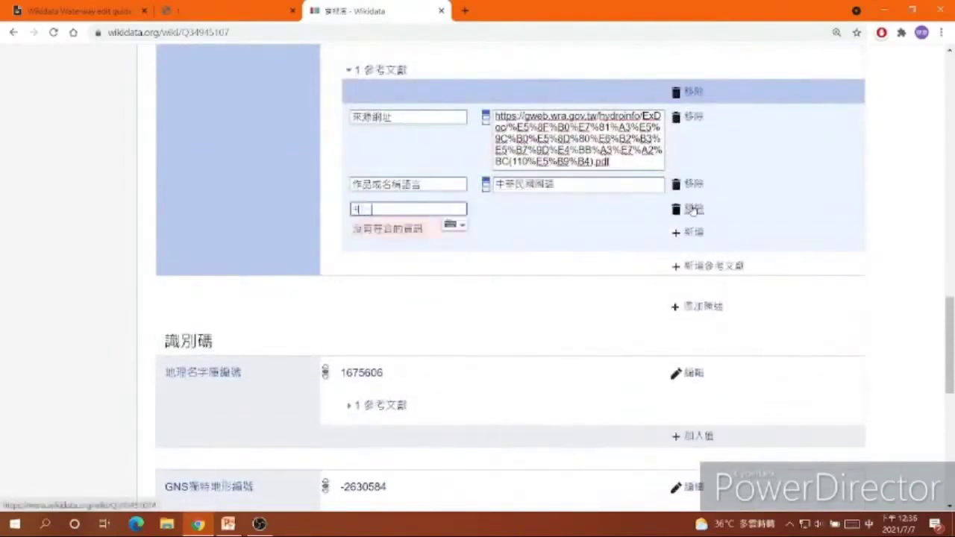
pyautogui.write('檢')
pyautogui.write('測')
pyautogui.press('Down')
pyautogui.press('Return')
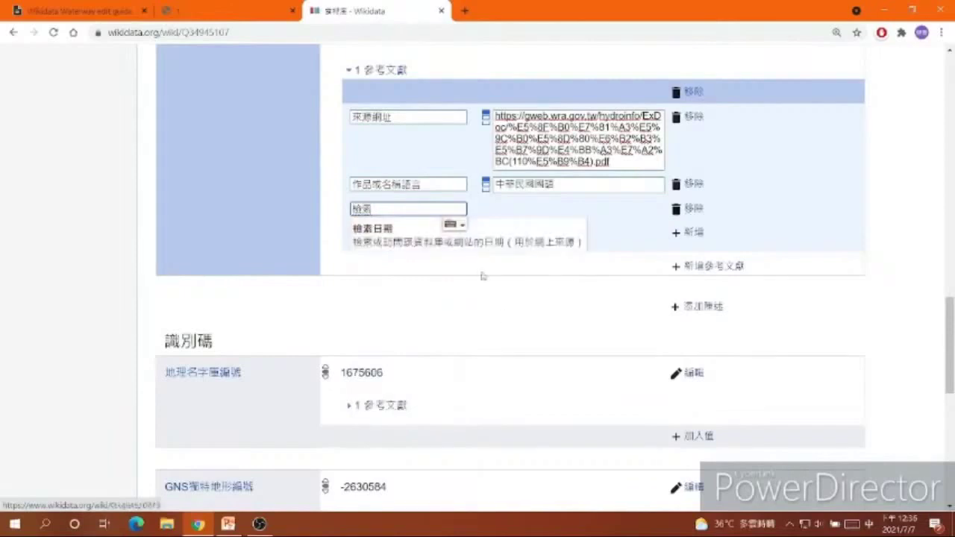
pyautogui.press('Down')
pyautogui.press('Return')
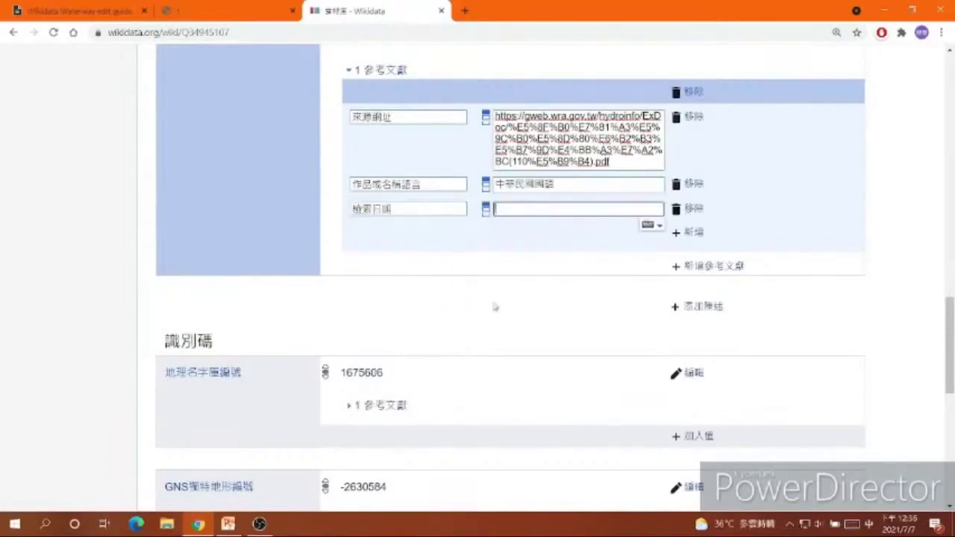
pyautogui.press('shift')
pyautogui.write('2021')
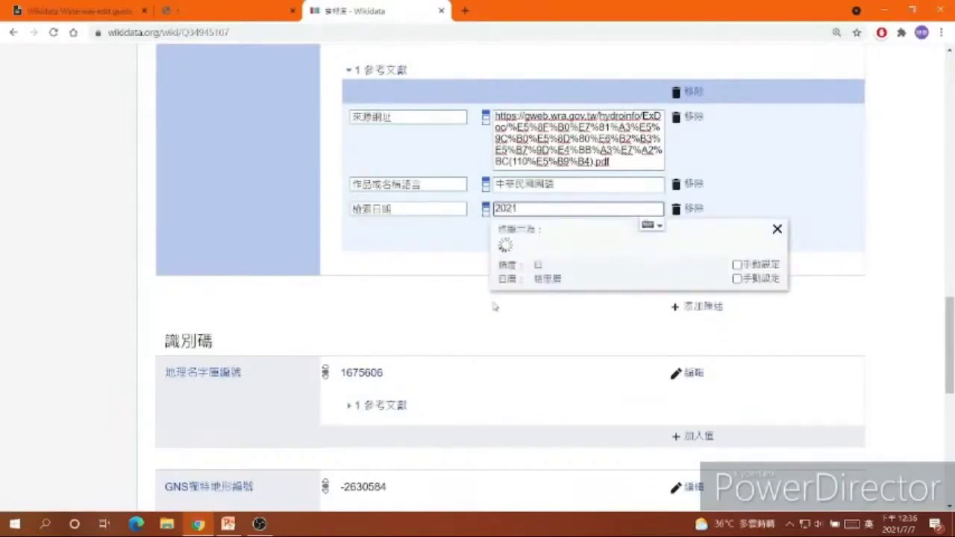
pyautogui.write(' 7.7')
# - Publish the referenced 河川代碼 statement and reload the 霄裡溪 item page
pyautogui.scroll(3, 597, 246)
pyautogui.click(688, 203)
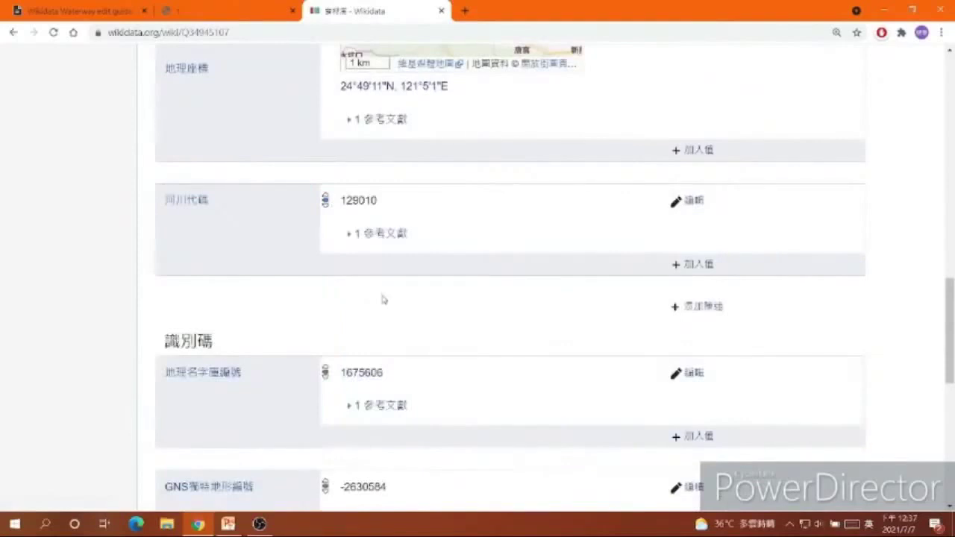
pyautogui.press('F5')
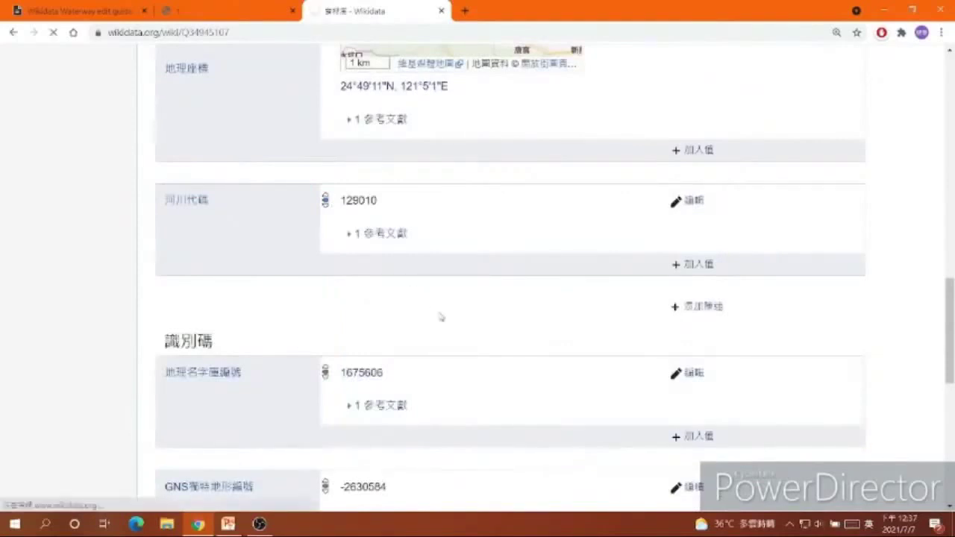
# - Check where the new 河川代碼 statement sits among the item's identifiers and look over its other statements
pyautogui.scroll(-2, 224, 336)
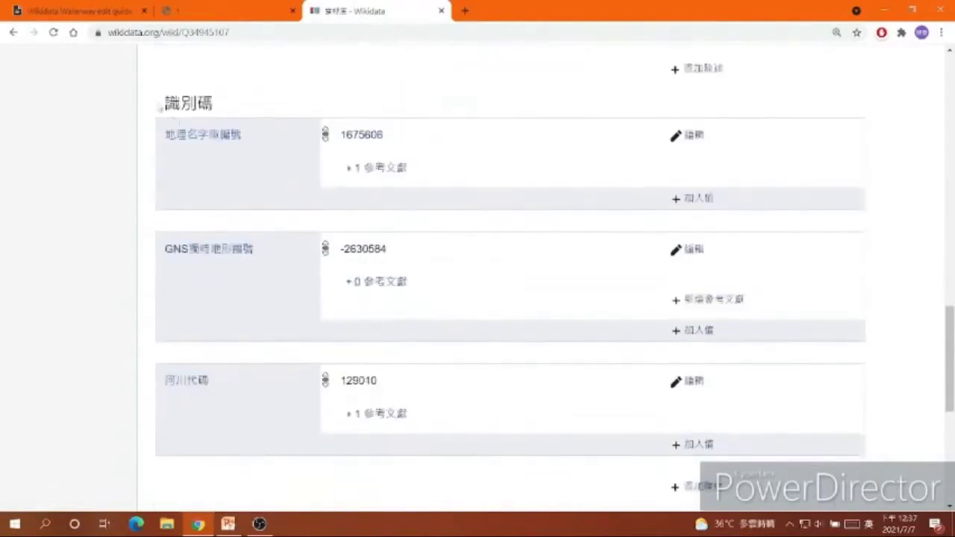
pyautogui.scroll(1, 535, 411)
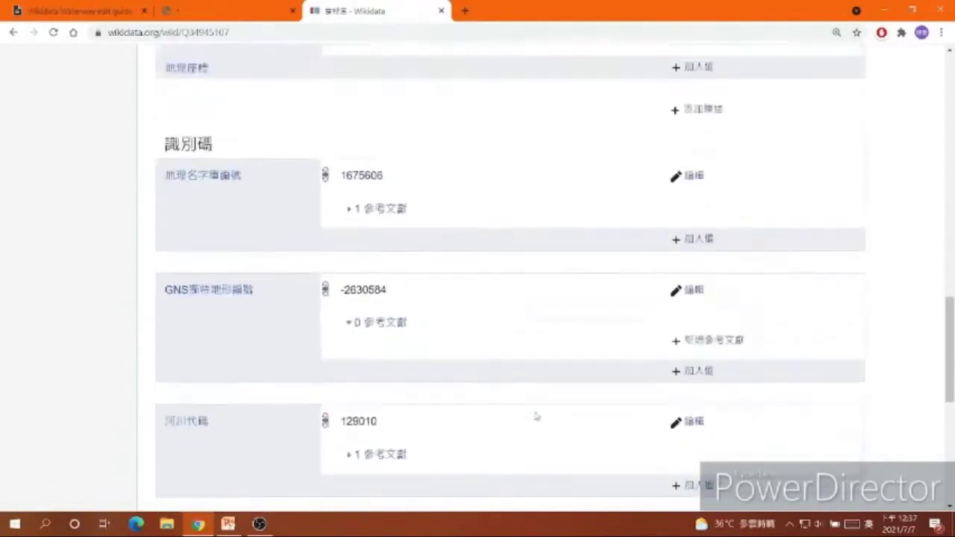
pyautogui.scroll(-2, 535, 411)
pyautogui.scroll(1, 544, 416)
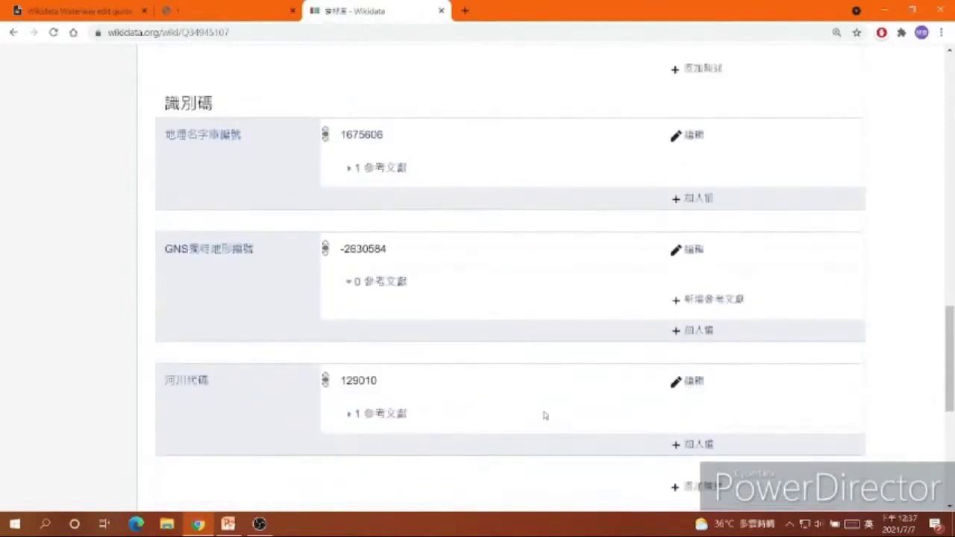
pyautogui.scroll(5, 545, 416)
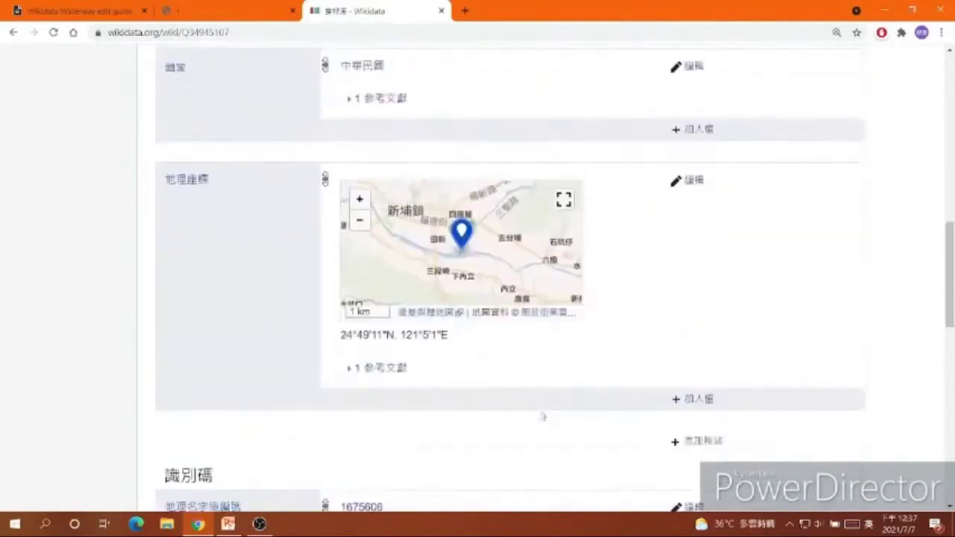
pyautogui.scroll(1, 649, 407)
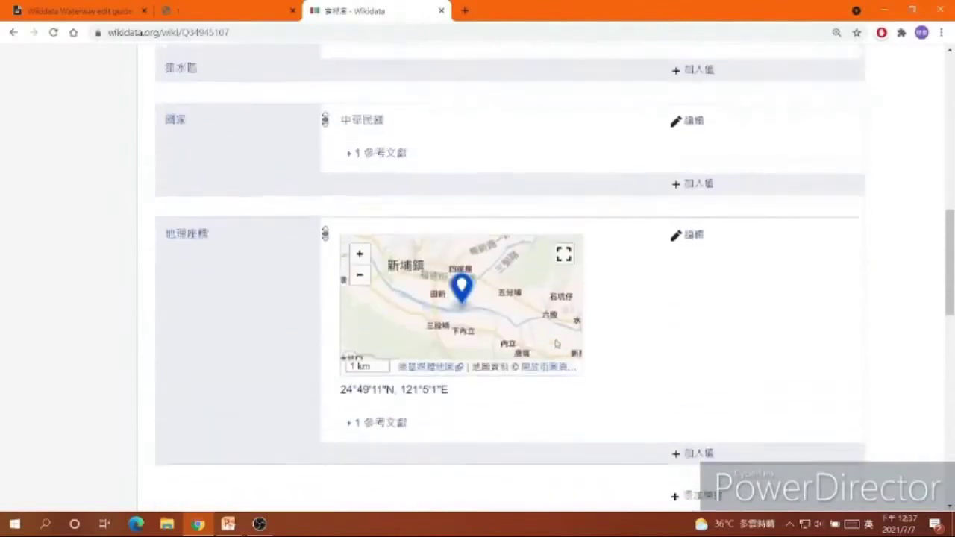
pyautogui.scroll(-1, 614, 367)
pyautogui.scroll(-1, 695, 409)
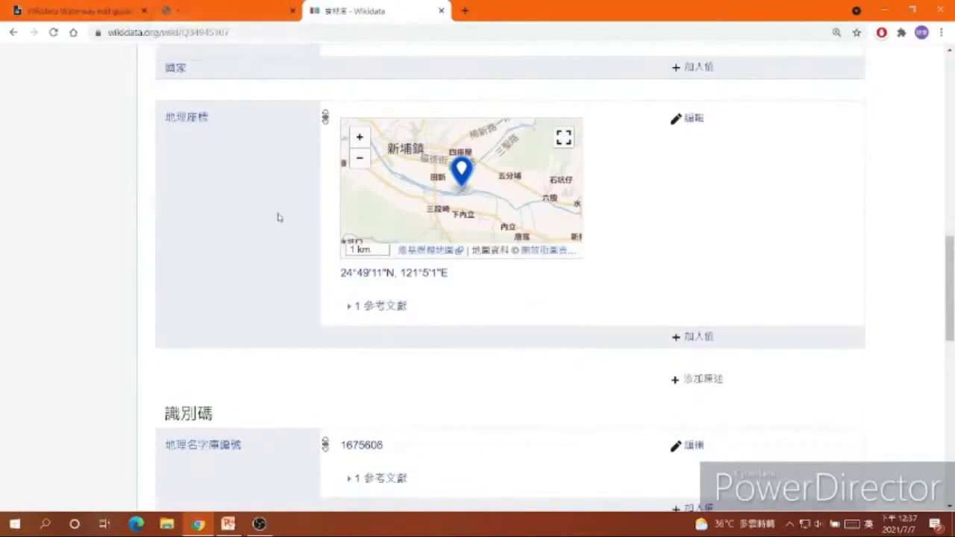
pyautogui.scroll(10, 277, 216)
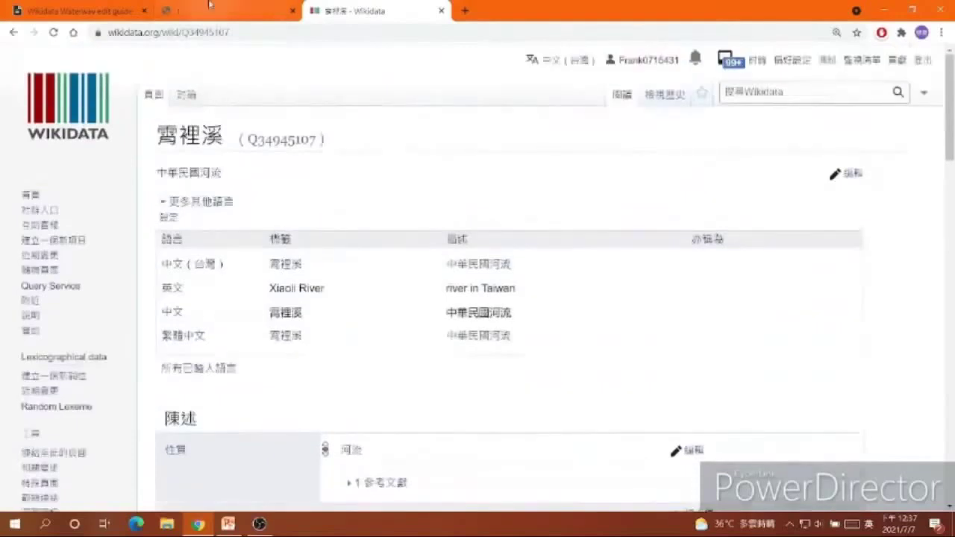
# - Copy the name of the tributary with code 129011 from the river code PDF and search Wikidata for it
pyautogui.click(210, 8)
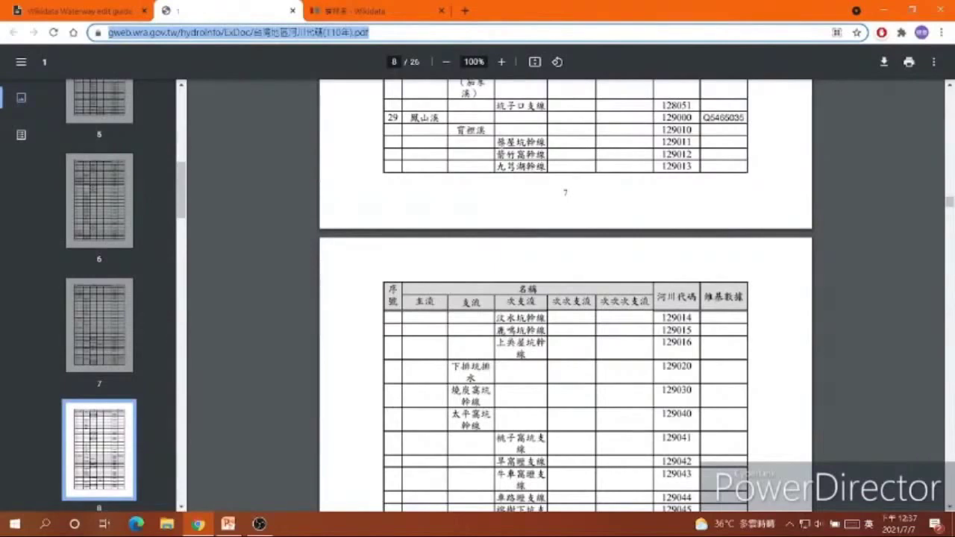
pyautogui.moveTo(496, 141); pyautogui.dragTo(545, 132)
pyautogui.hotkey('ctrl', 'c')
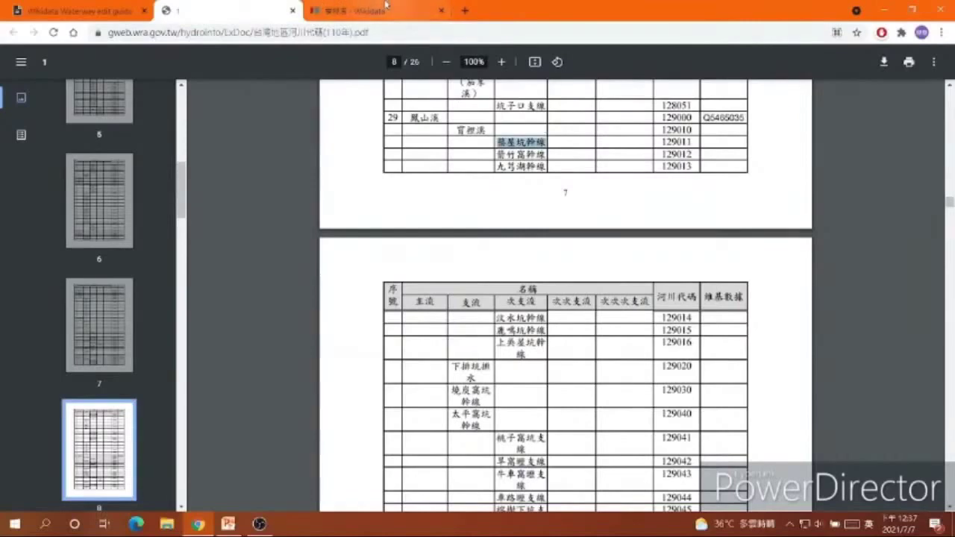
pyautogui.click(350, 10)
pyautogui.click(850, 93)
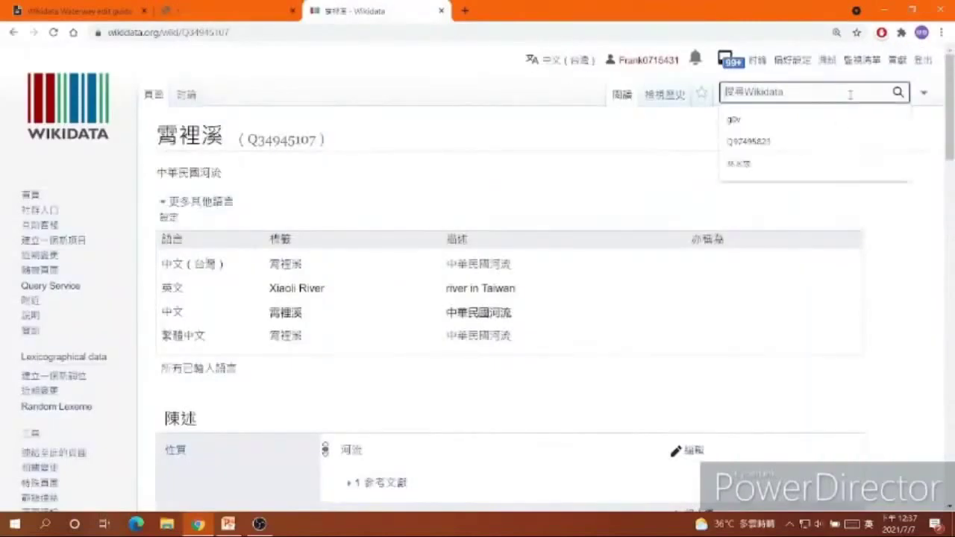
pyautogui.hotkey('ctrl', 'v')
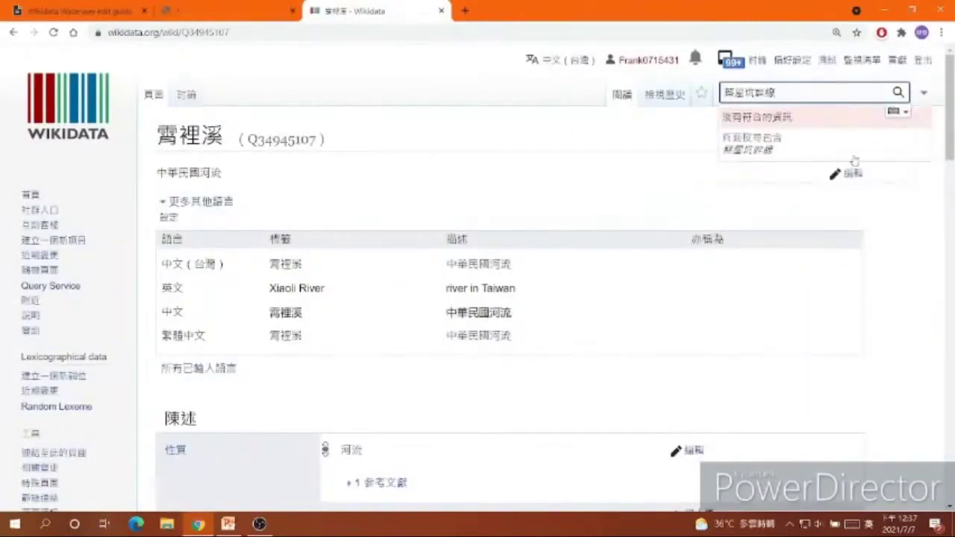
# - Start a new Wikidata item and give it the zh-tw label 蔡屋坑幹線
pyautogui.click(79, 246)
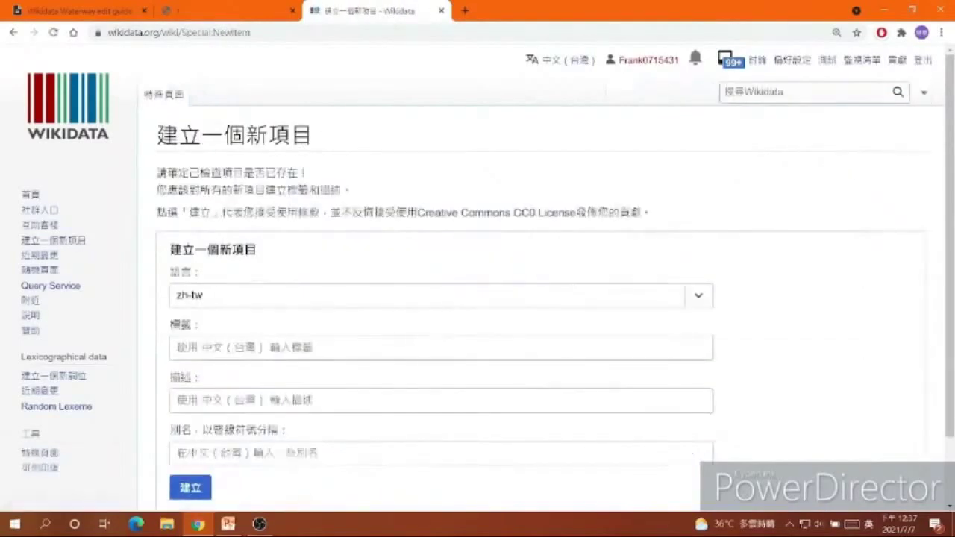
pyautogui.click(440, 347)
pyautogui.hotkey('ctrl', 'v')
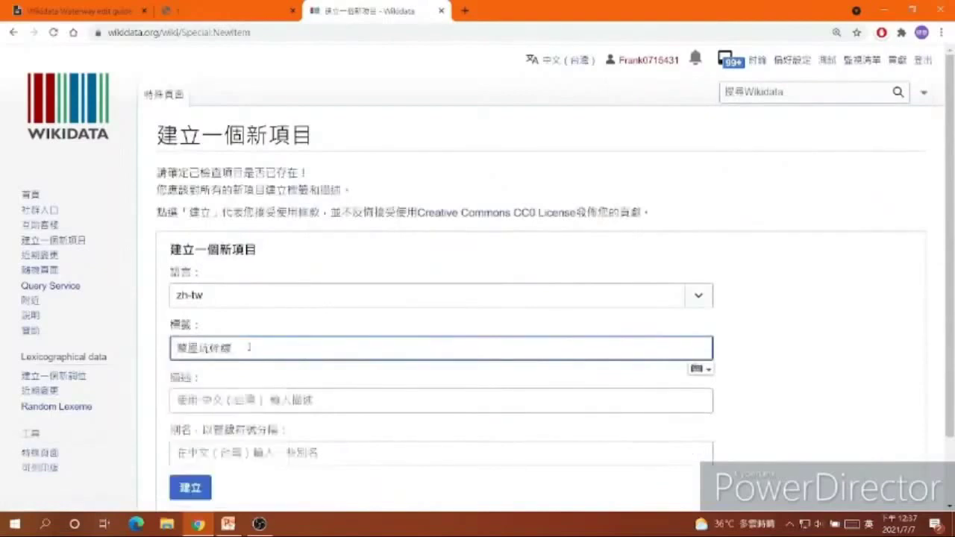
# - Set the new item's description to 中華民國河流 and create the item
pyautogui.click(254, 403)
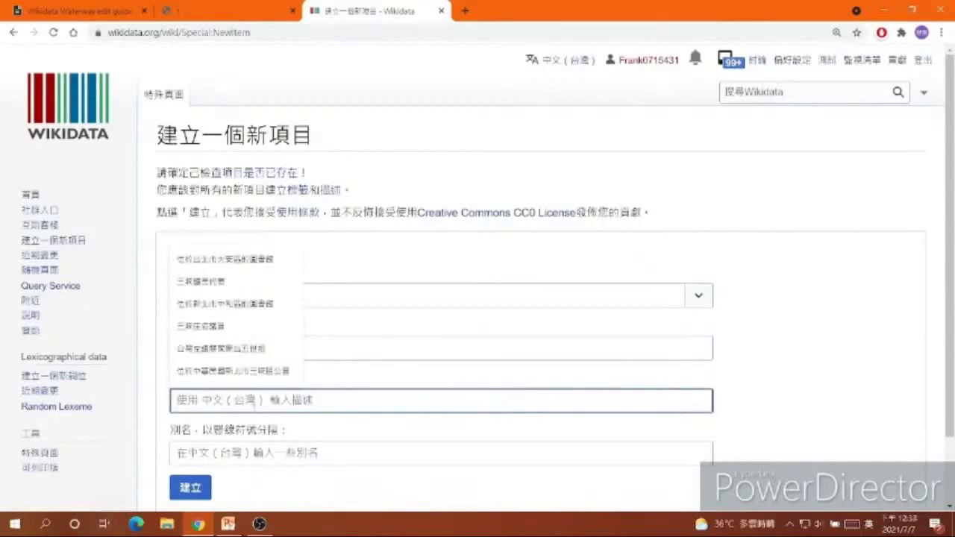
pyautogui.write('5')
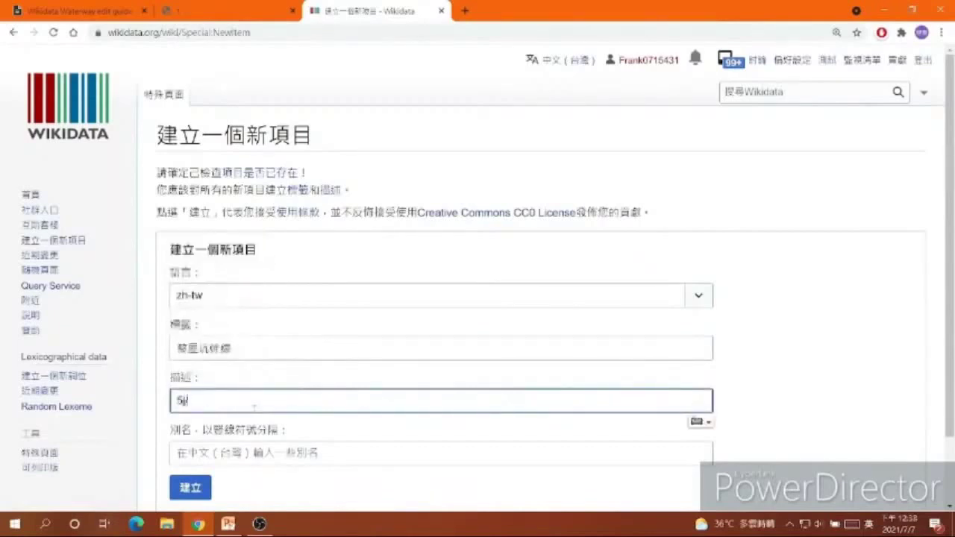
pyautogui.write('j/ cj8')
pyautogui.press('BackSpace')
pyautogui.press('BackSpace')
pyautogui.press('BackSpace')
pyautogui.press('BackSpace')
pyautogui.press('BackSpace')
pyautogui.press('BackSpace')
pyautogui.press('BackSpace')
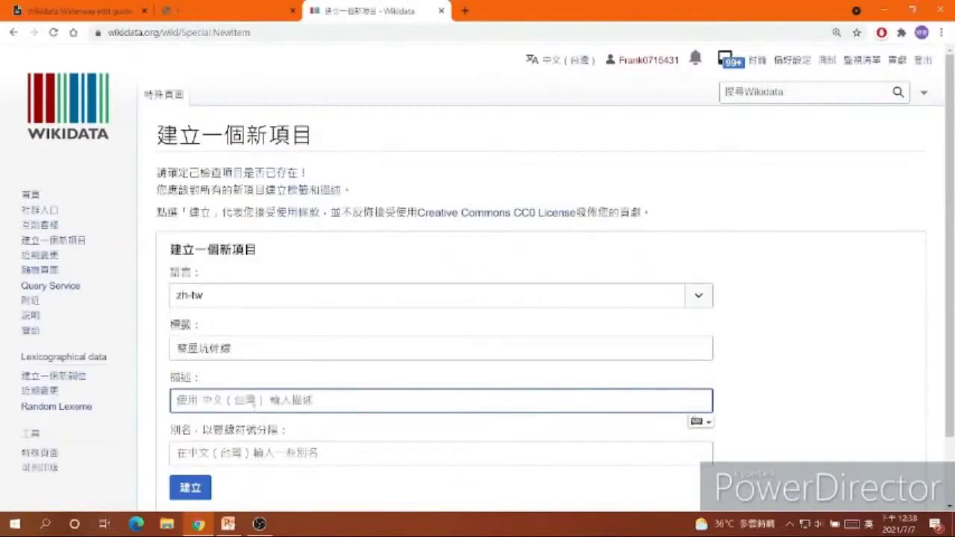
pyautogui.write('5j/')
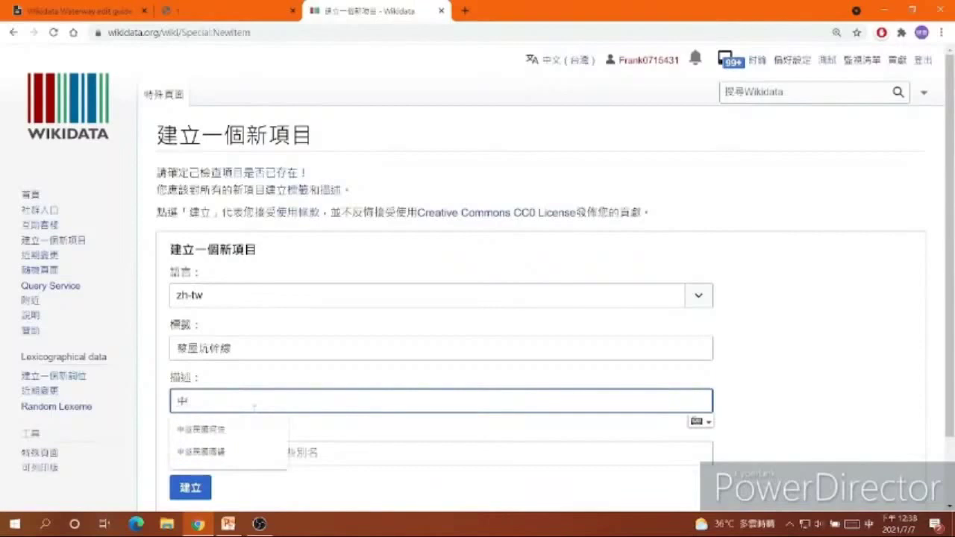
pyautogui.click(252, 429)
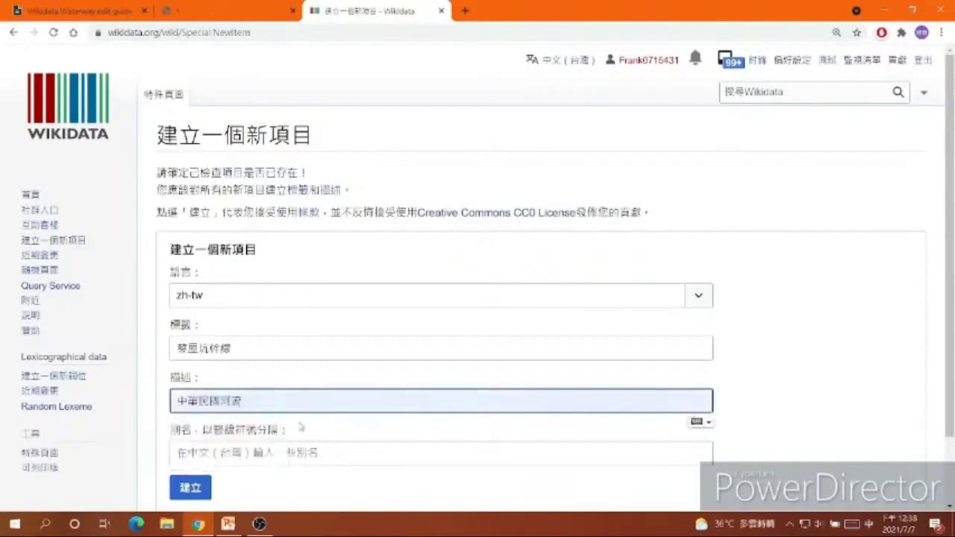
pyautogui.press('Return')
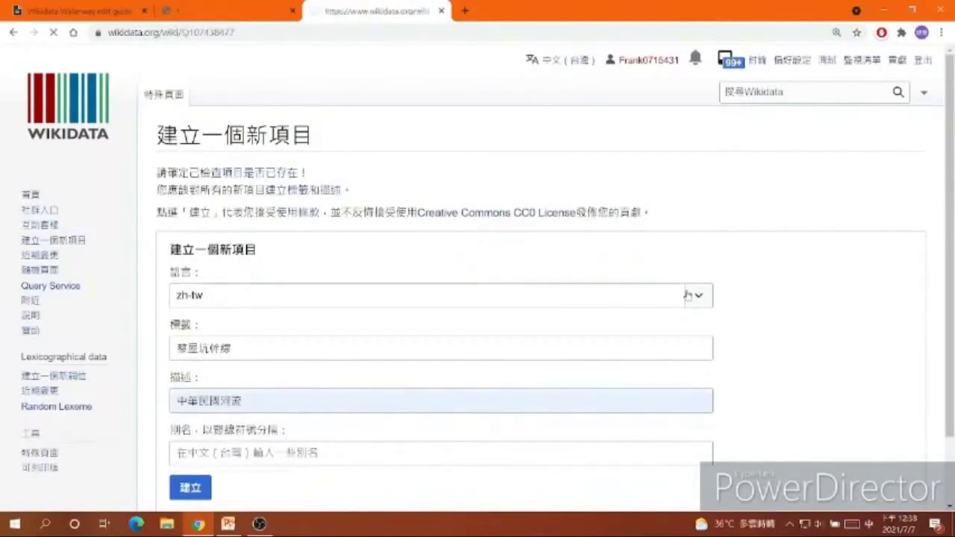
# - Open the new item's label table for editing and enter 蔡屋坑幹線 as the 中文 and 繁體中文 labels
pyautogui.click(853, 177)
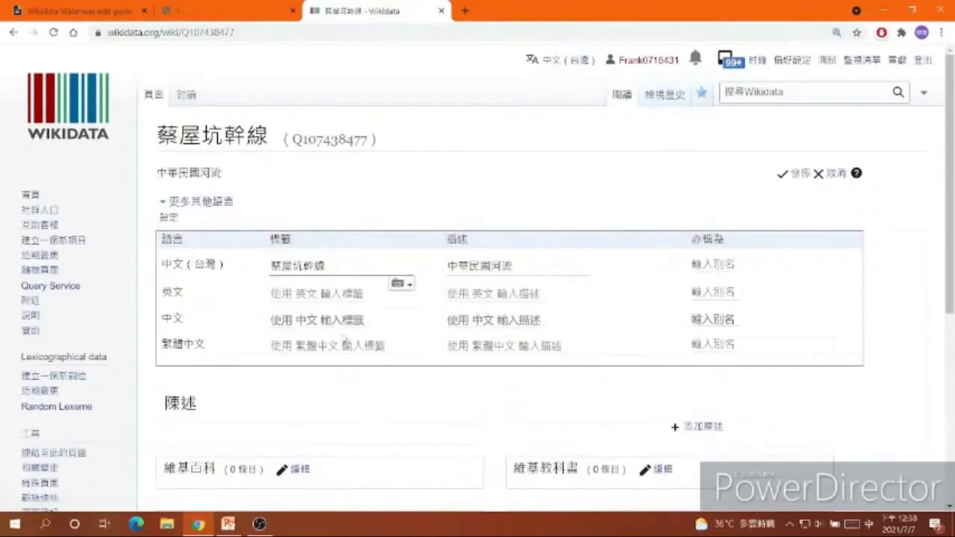
pyautogui.click(346, 322)
pyautogui.write('蔡屋坑幹線')
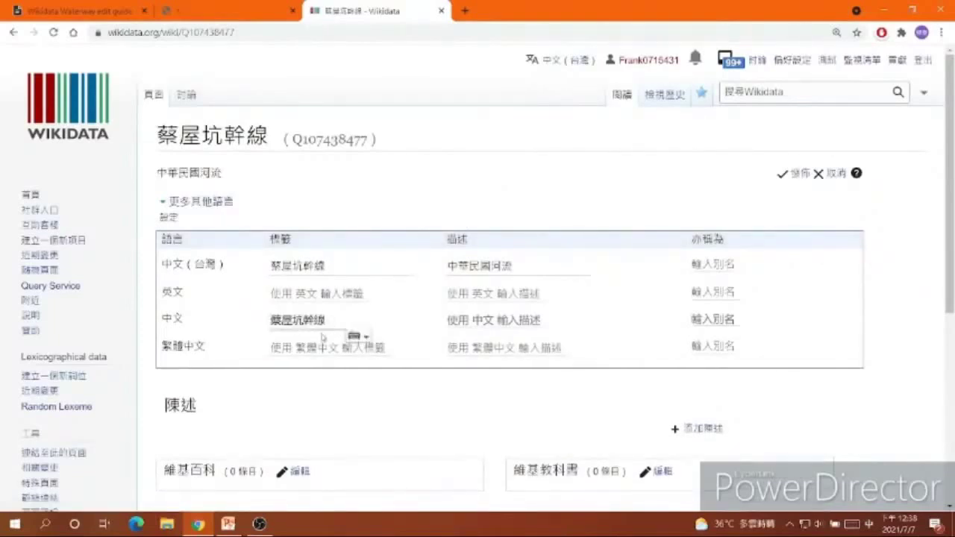
pyautogui.click(323, 347)
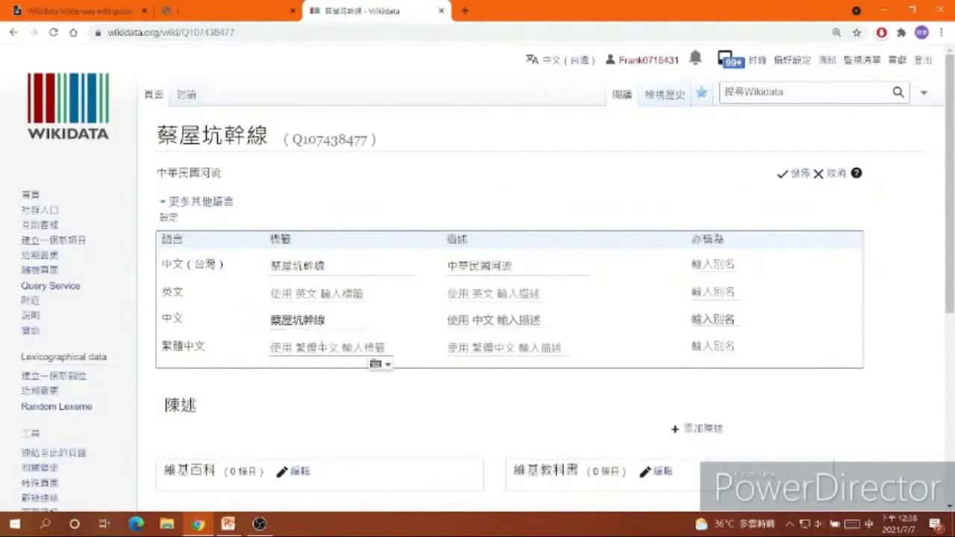
pyautogui.write('蔡屋坑幹線')
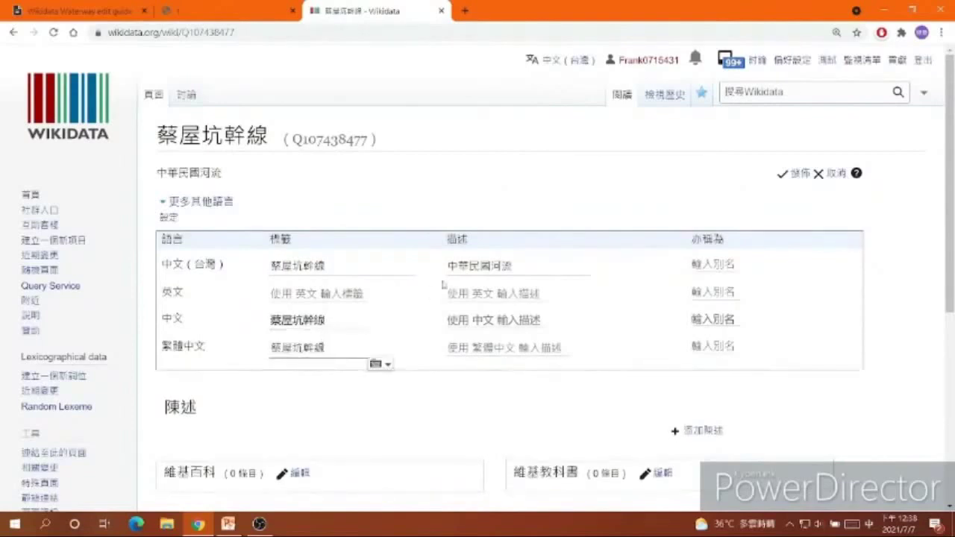
# - Try to publish the item with 蔡屋坑幹線 as the 中文 and 繁體中文 descriptions
pyautogui.click(513, 265)
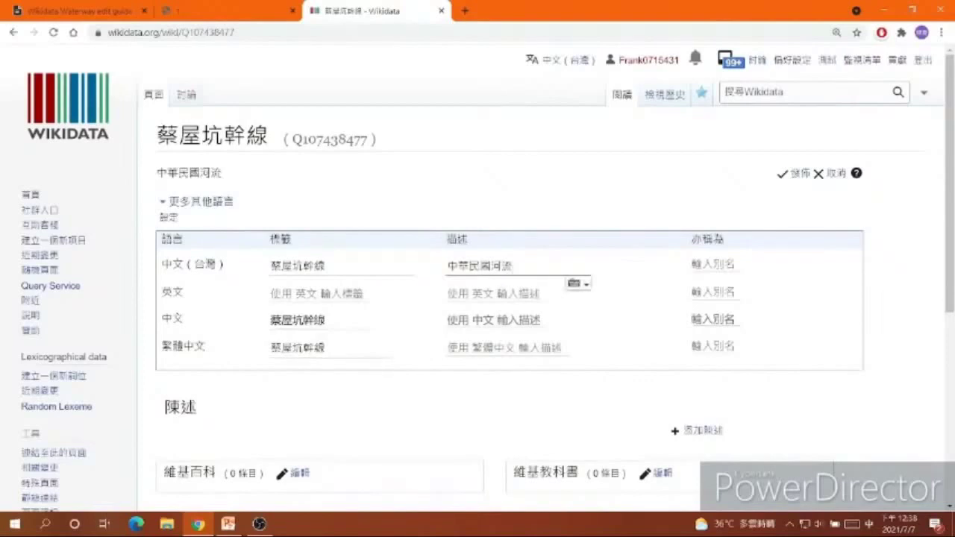
pyautogui.click(493, 320)
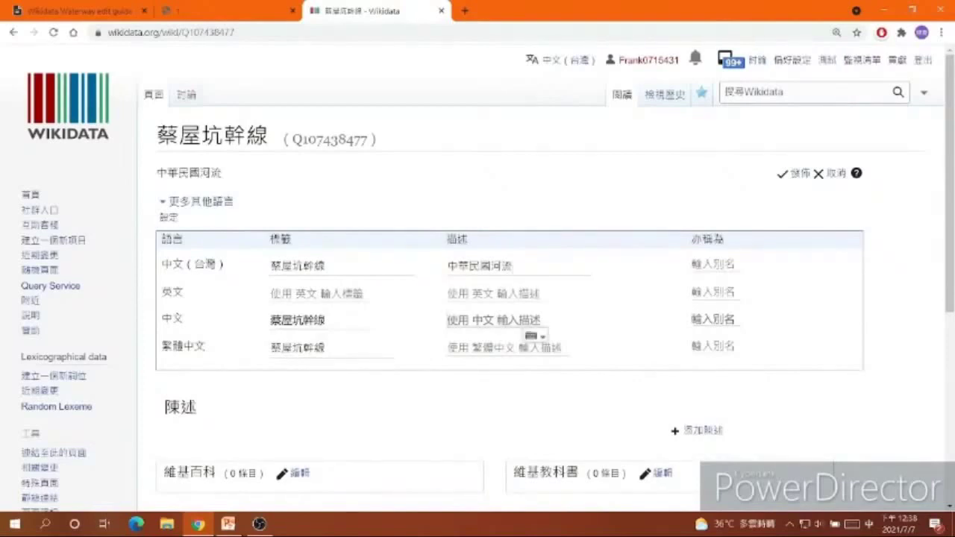
pyautogui.write('蔡屋坑幹線')
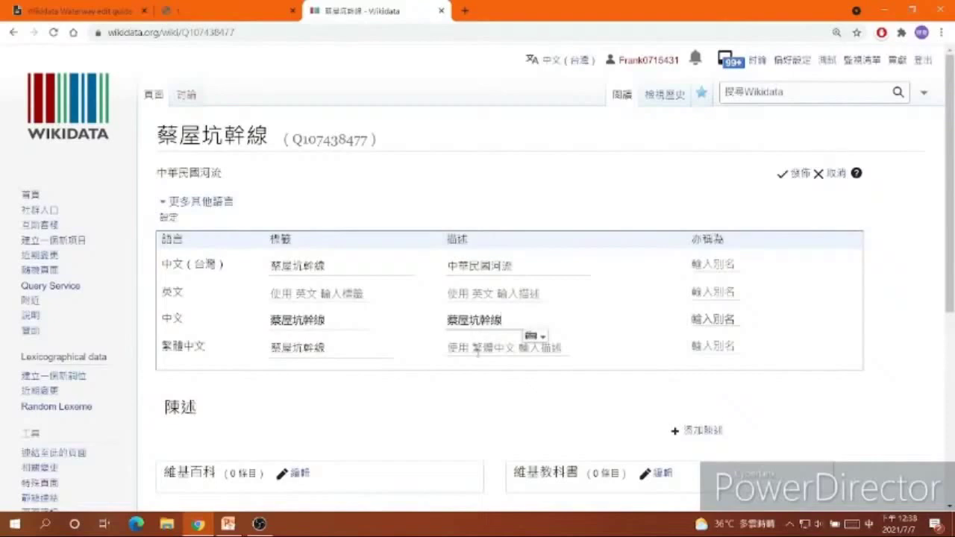
pyautogui.click(478, 348)
pyautogui.write('蔡屋坑幹線')
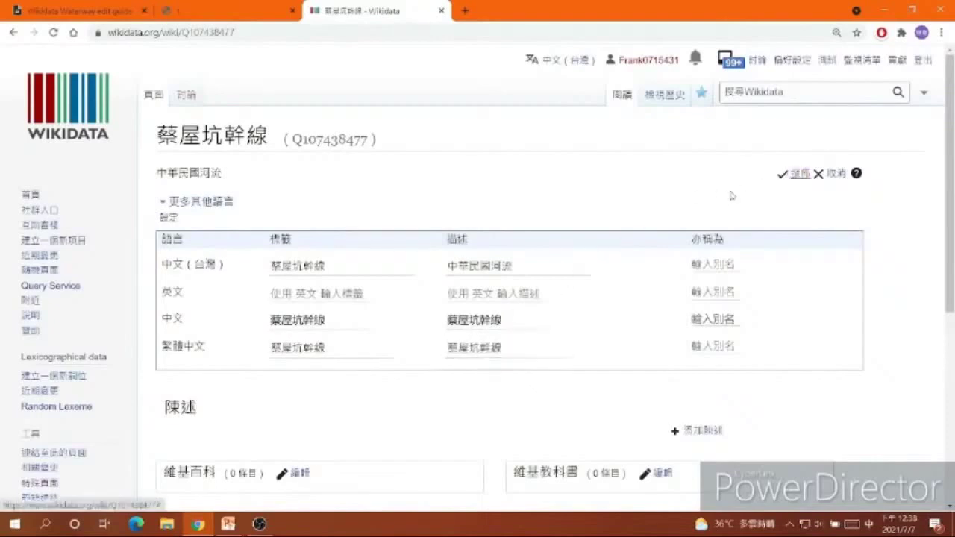
pyautogui.click(782, 178)
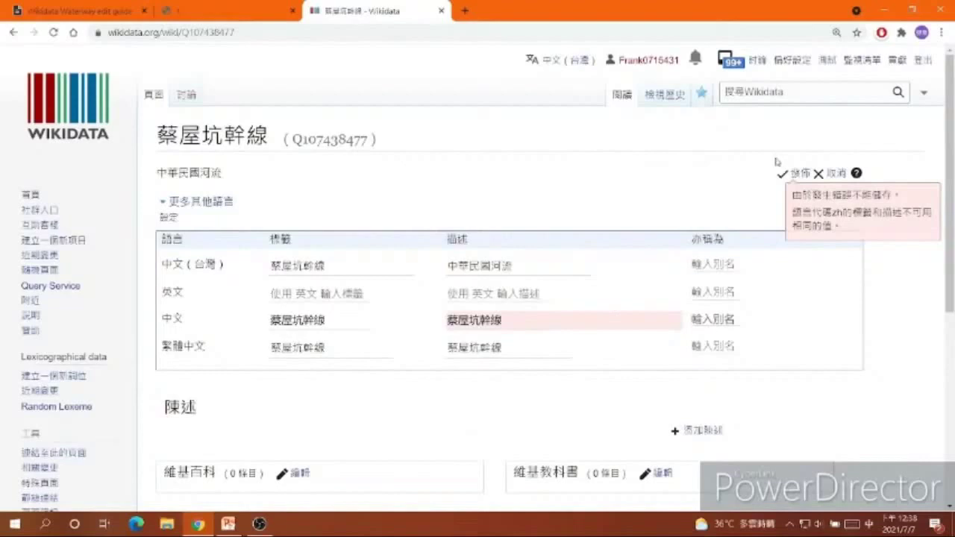
# - Replace the 中文 and 繁體中文 descriptions with 中華民國河流, copied from the 中文（台灣） row, and publish the labels and descriptions
pyautogui.click(520, 269)
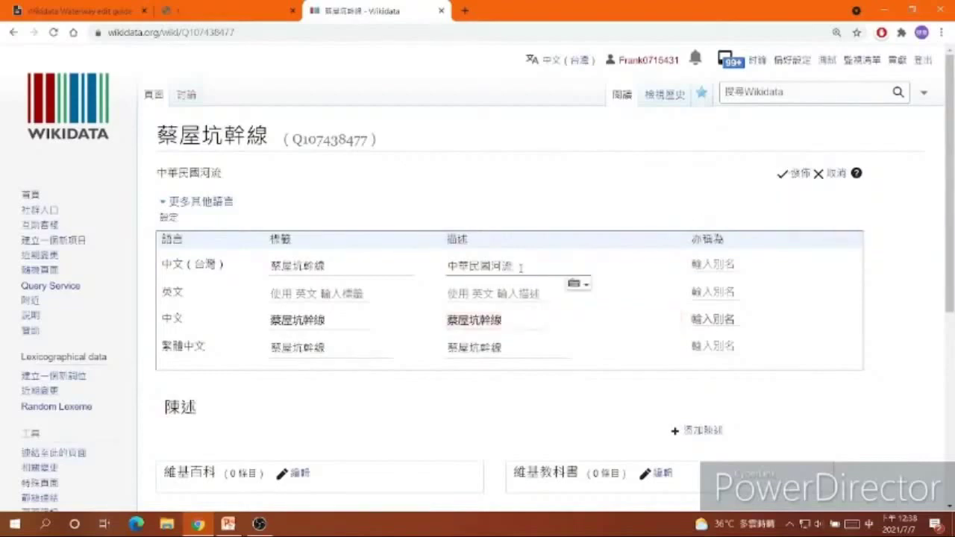
pyautogui.tripleClick(520, 268)
pyautogui.hotkey('ctrl', 'c')
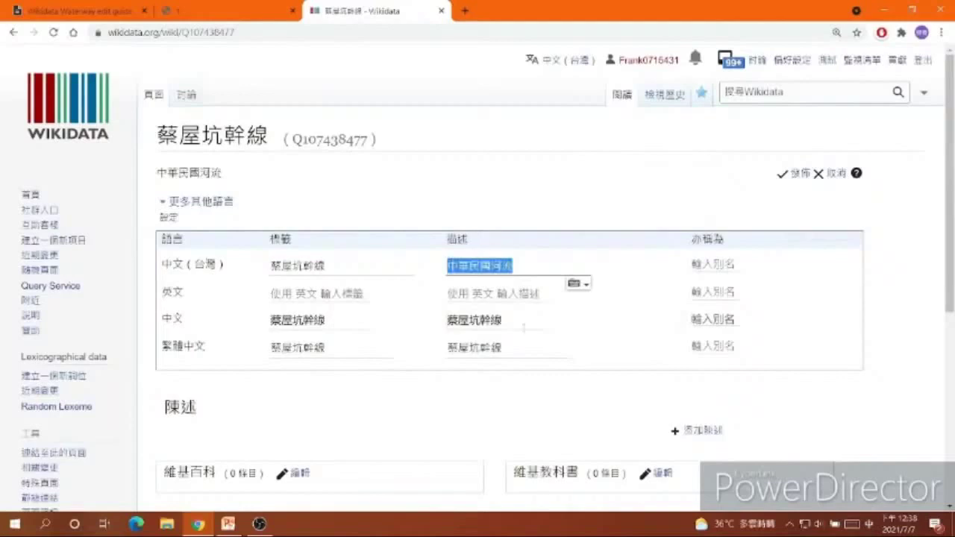
pyautogui.click(519, 318)
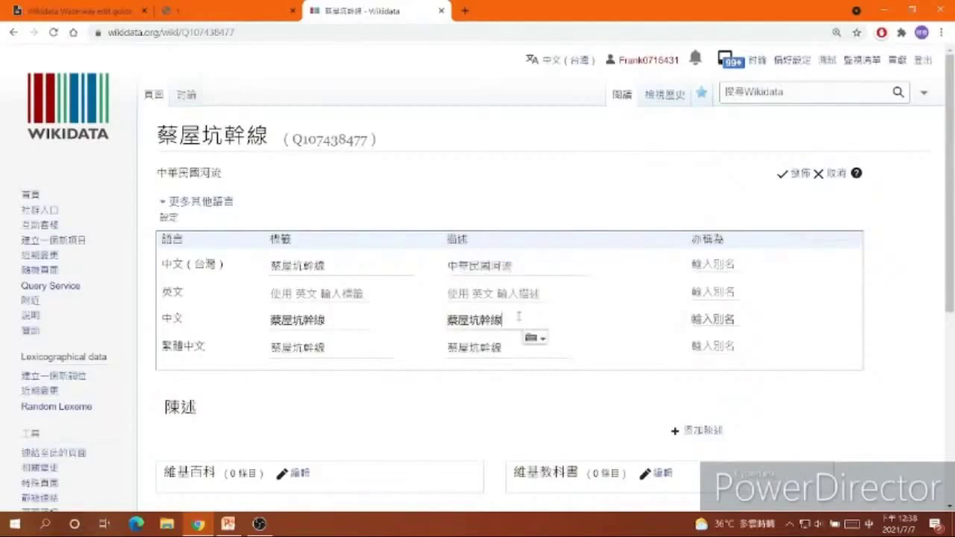
pyautogui.hotkey('ctrl', 'v')
pyautogui.tripleClick(518, 318)
pyautogui.hotkey('ctrl', 'v')
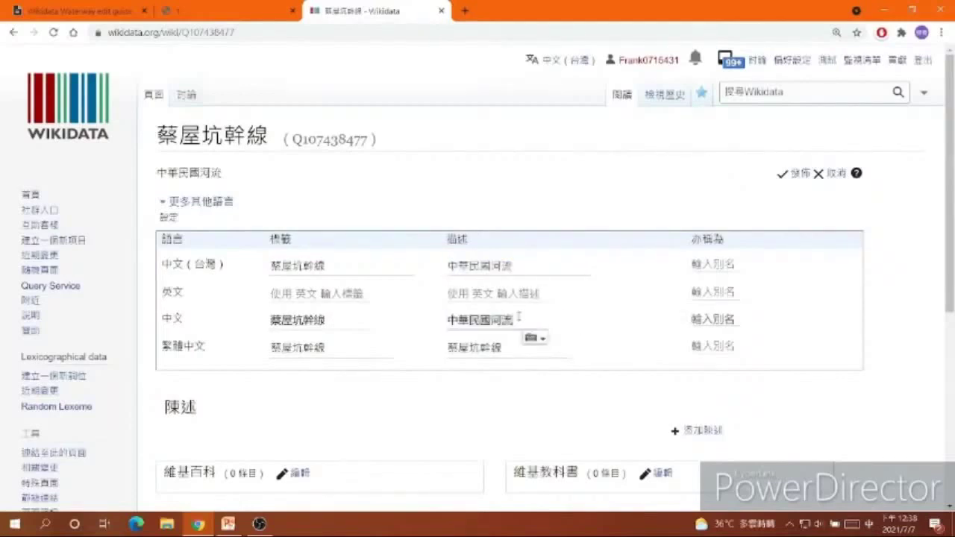
pyautogui.click(514, 344)
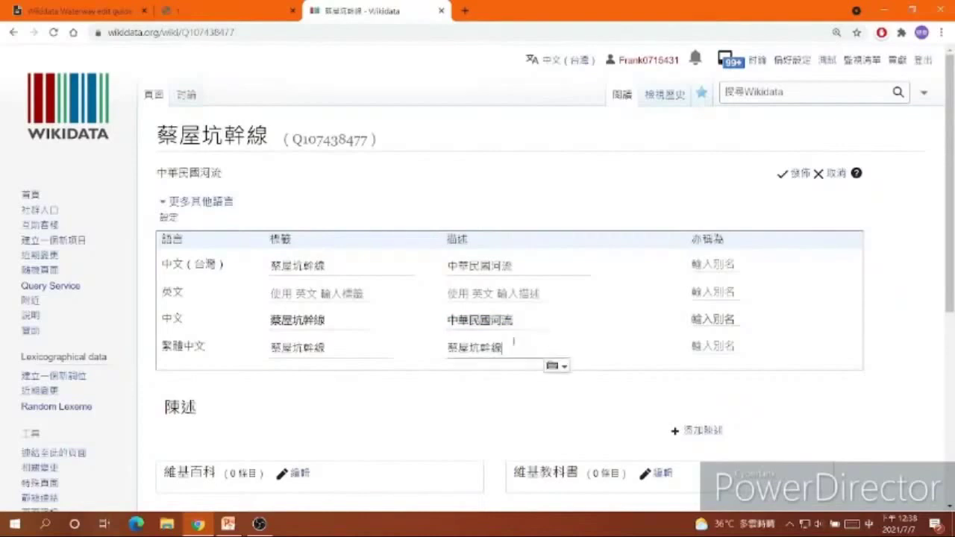
pyautogui.tripleClick(513, 344)
pyautogui.hotkey('ctrl', 'v')
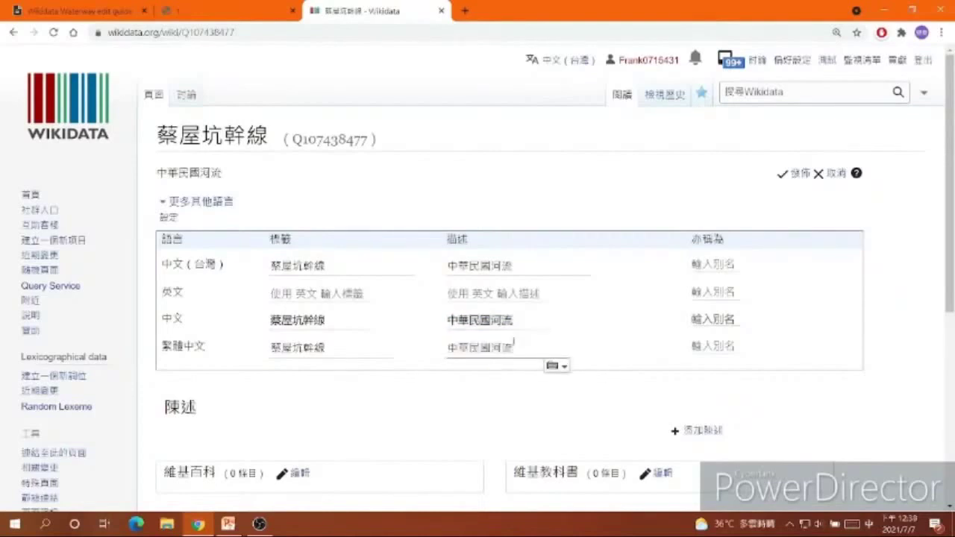
pyautogui.click(795, 174)
# - Add a 性質 statement with the value 河流 (自然的水道) to the item and publish it
pyautogui.scroll(-2, 794, 179)
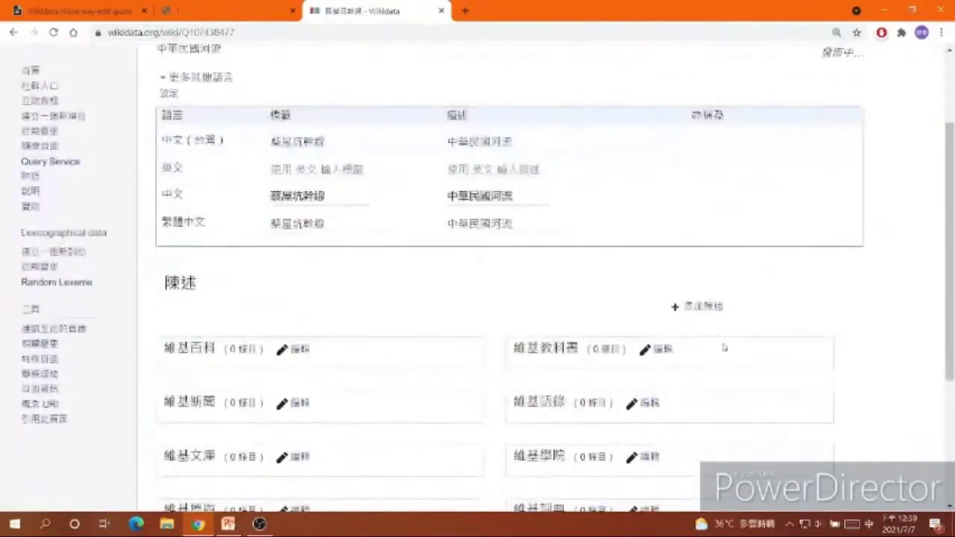
pyautogui.click(700, 295)
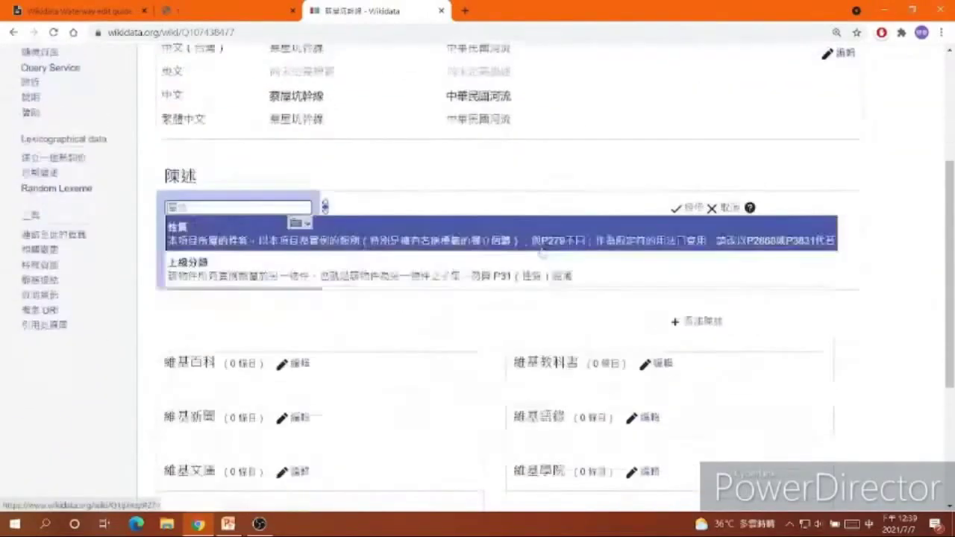
pyautogui.click(535, 212)
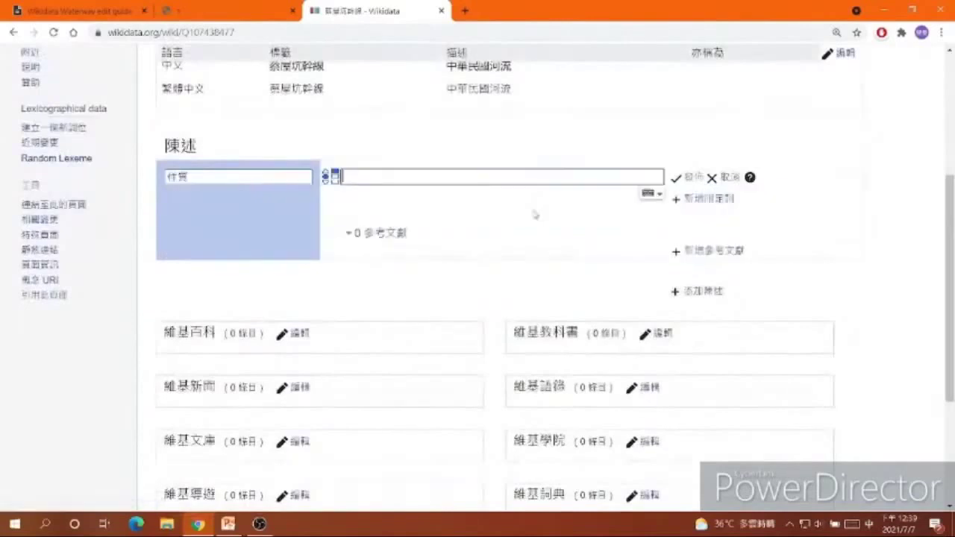
pyautogui.write('和別')
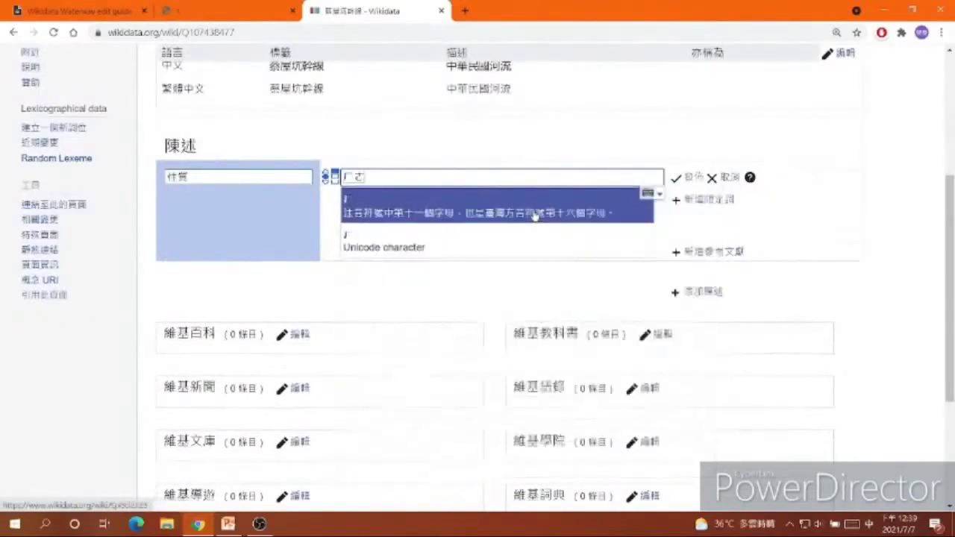
pyautogui.write('溝')
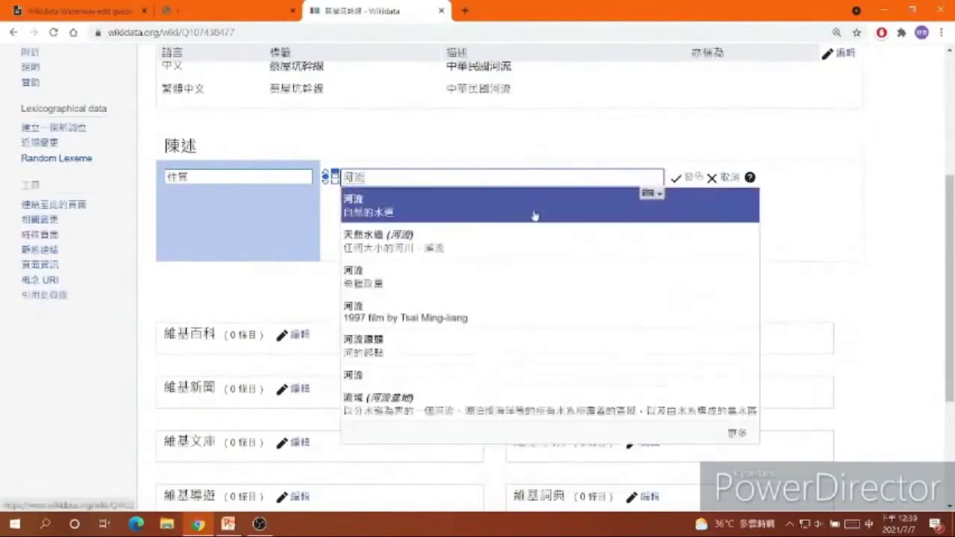
pyautogui.click(535, 214)
pyautogui.click(691, 178)
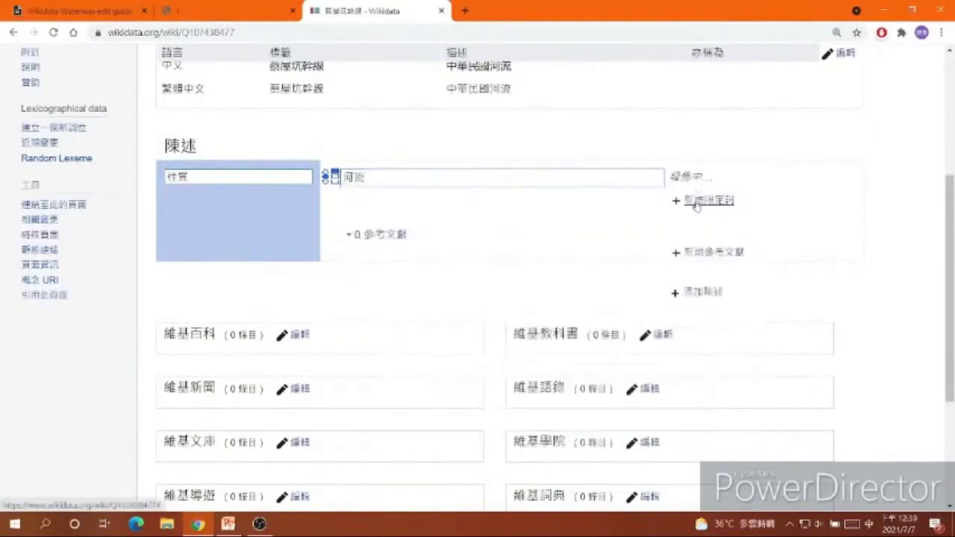
# - Add a 國家 statement with the value 中華民國 to the item and publish it
pyautogui.scroll(-1, 688, 238)
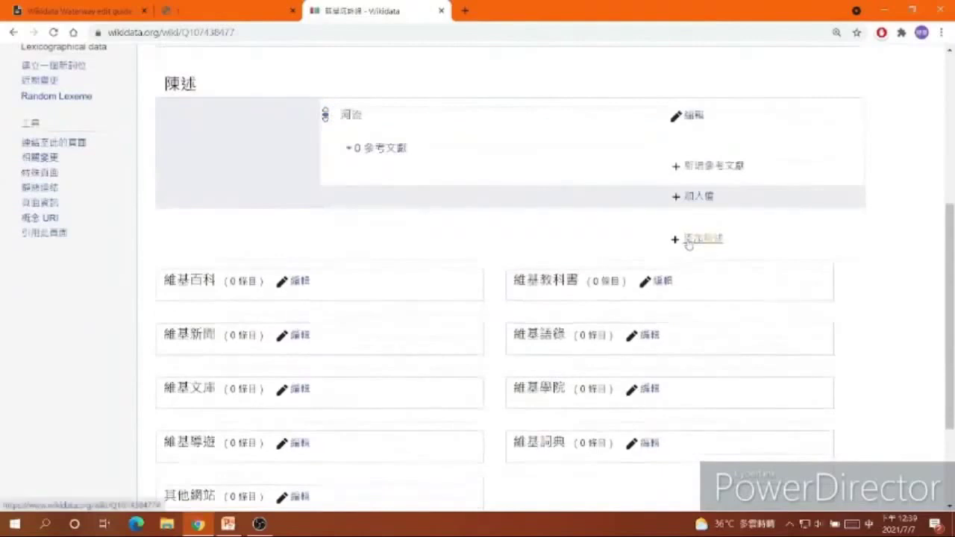
pyautogui.click(688, 243)
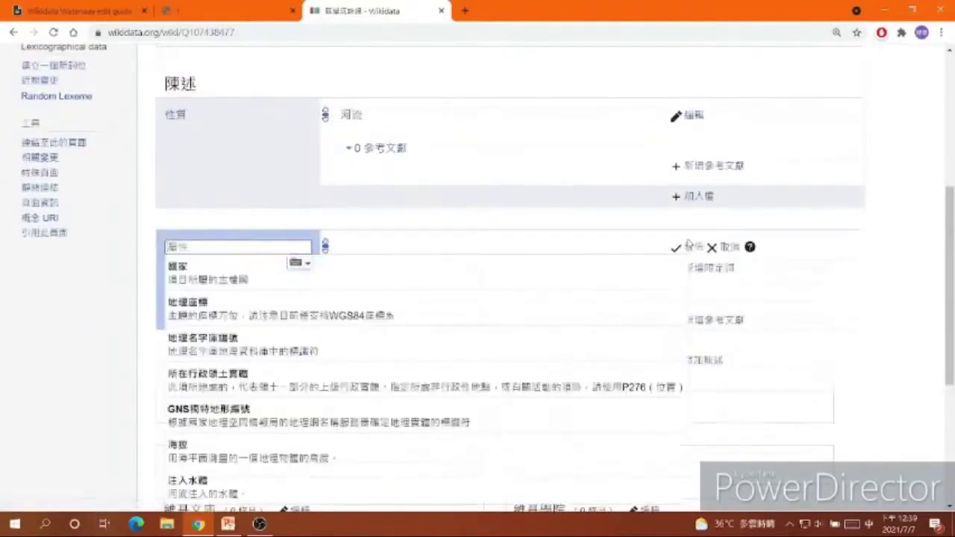
pyautogui.click(598, 273)
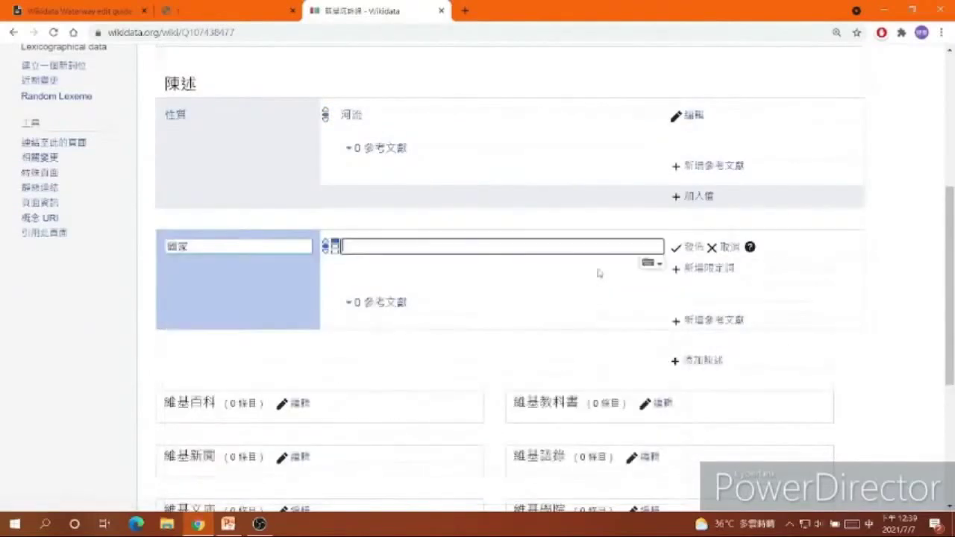
pyautogui.write('中')
pyautogui.press('BackSpace')
pyautogui.write('中ㄏ')
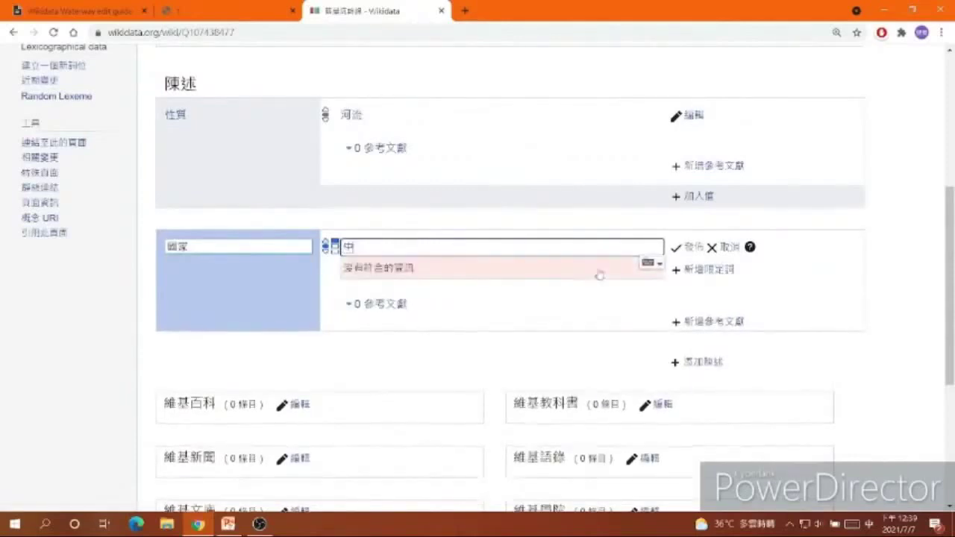
pyautogui.write('ㄨㄚˊ')
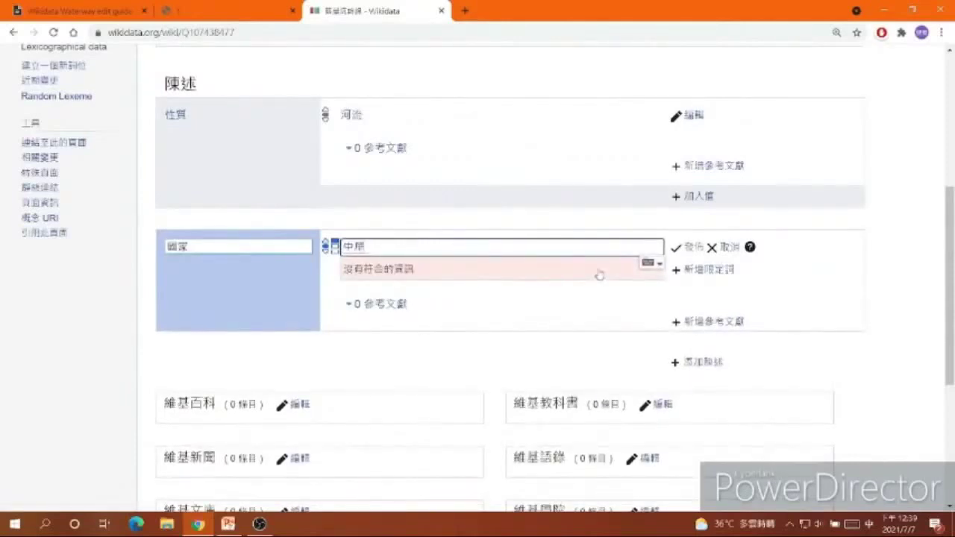
pyautogui.click(576, 343)
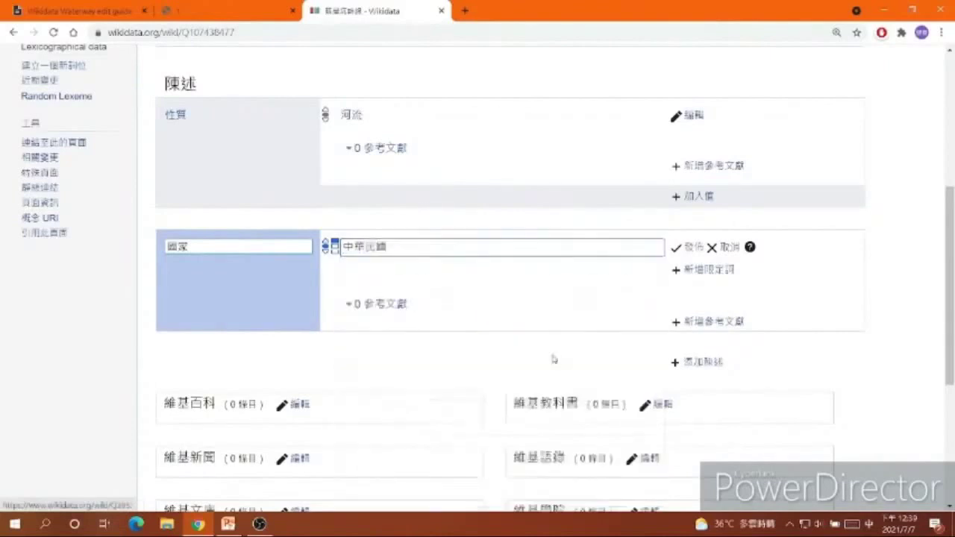
pyautogui.click(691, 247)
# - Start another statement on the item with the property 注入水體
pyautogui.scroll(-1, 679, 284)
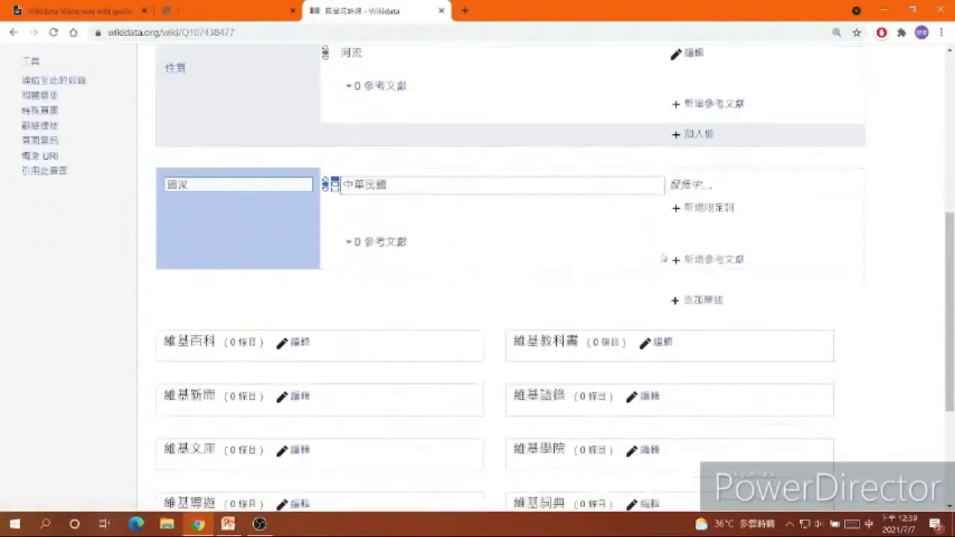
pyautogui.click(701, 308)
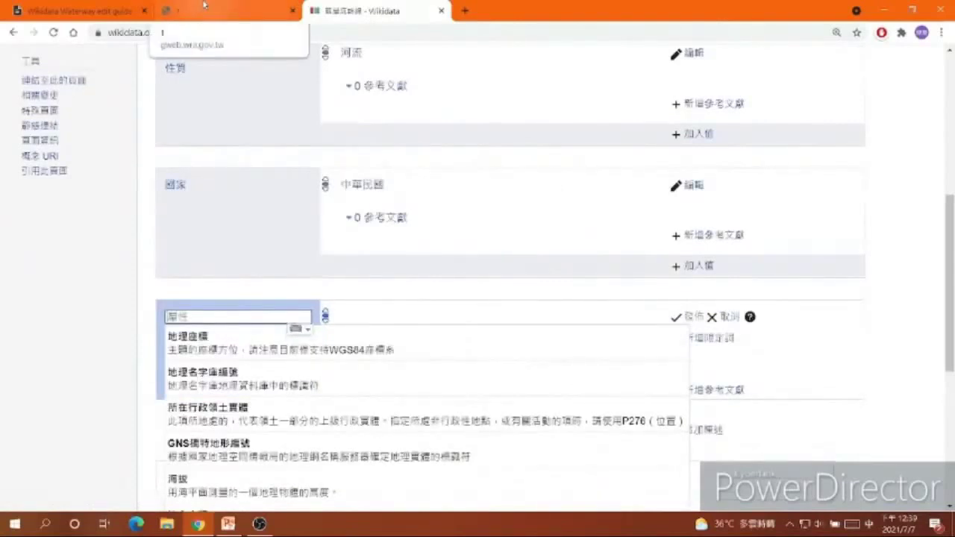
pyautogui.write('村')
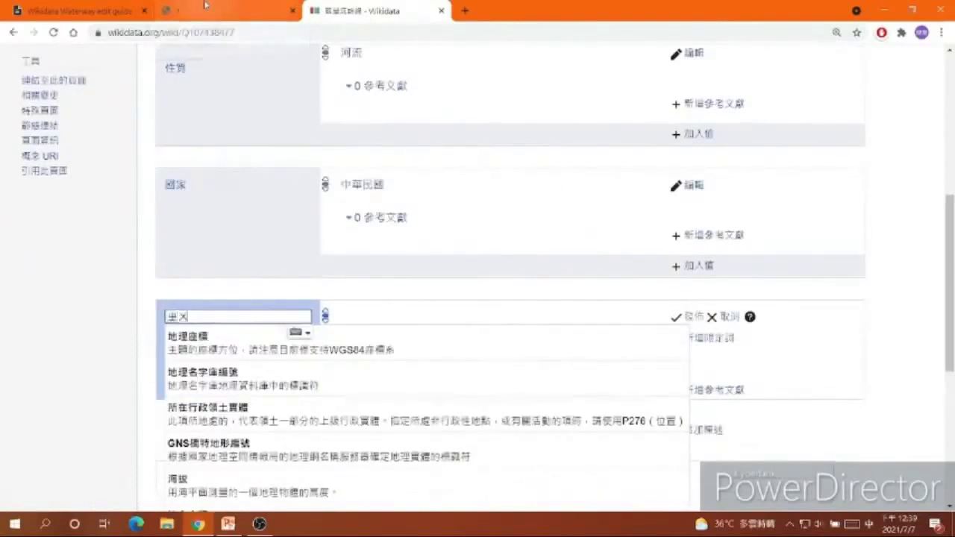
pyautogui.write('ㄇㄨ')
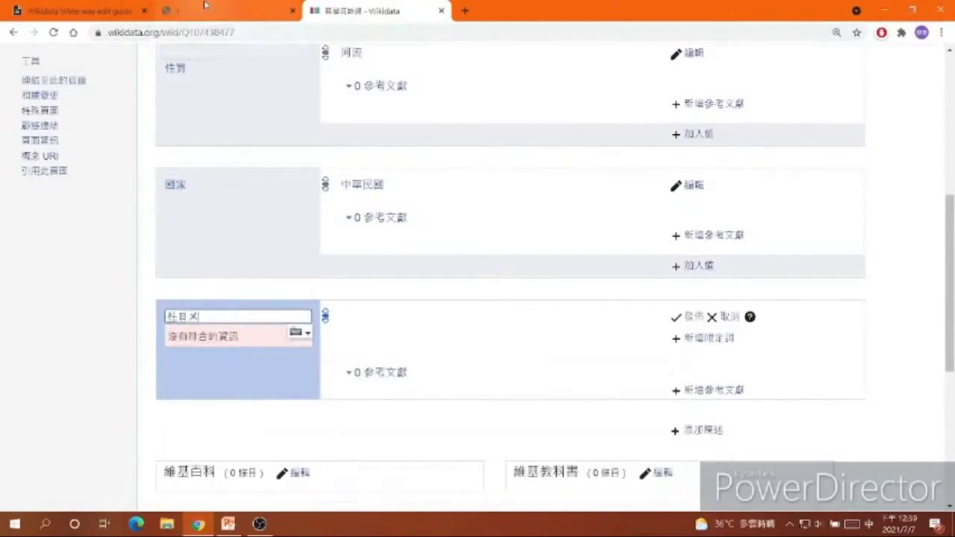
pyautogui.write('ˋ')
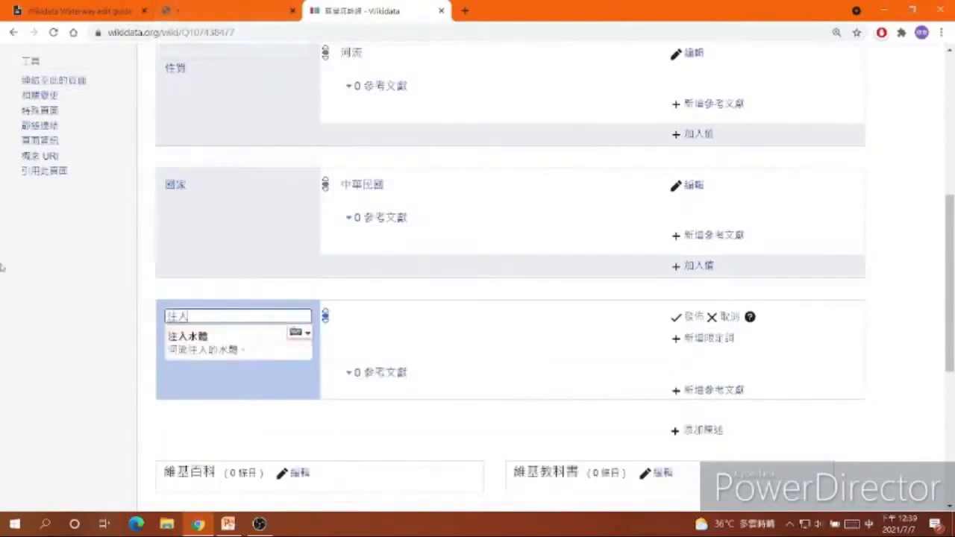
pyautogui.press('Down')
pyautogui.press('Return')
# - Set the 注入水體 value to 霄裡溪, copied from the parent stream's row in the river code PDF, and publish the statement
pyautogui.click(212, 6)
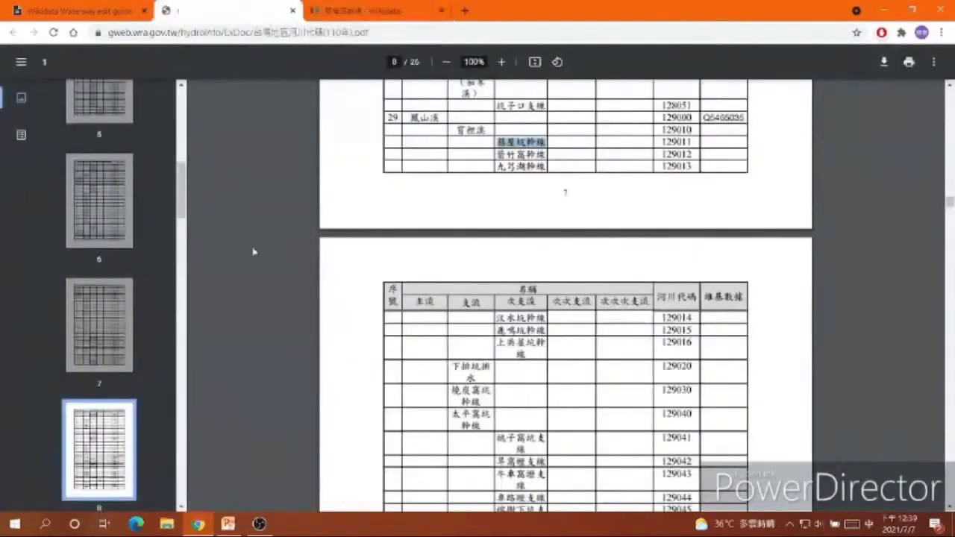
pyautogui.moveTo(455, 129); pyautogui.dragTo(487, 130)
pyautogui.hotkey('ctrl', 'c')
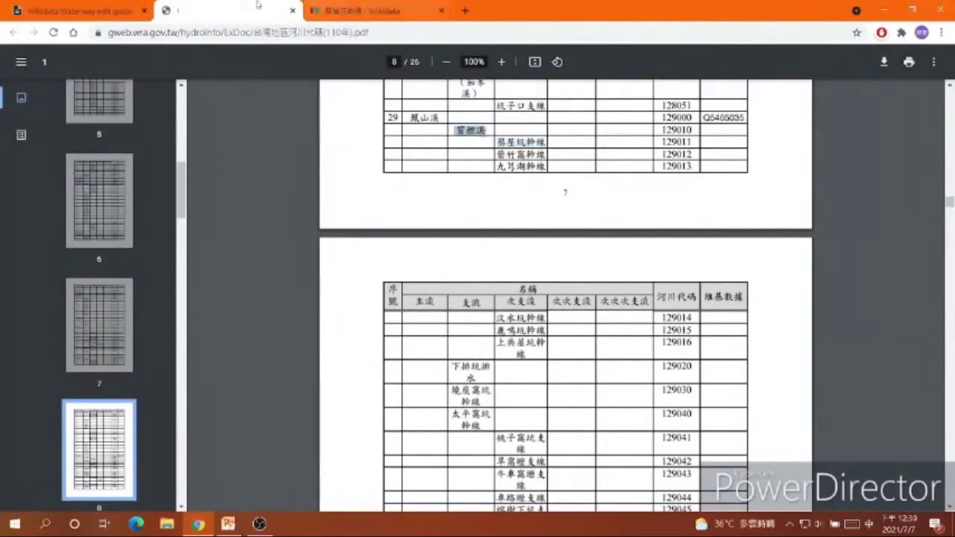
pyautogui.click(358, 10)
pyautogui.hotkey('ctrl', 'v')
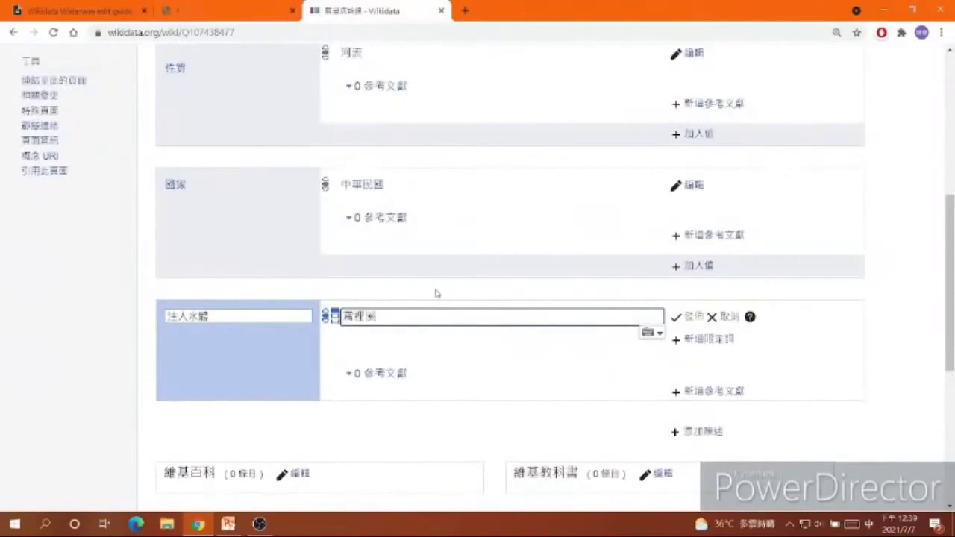
pyautogui.click(455, 376)
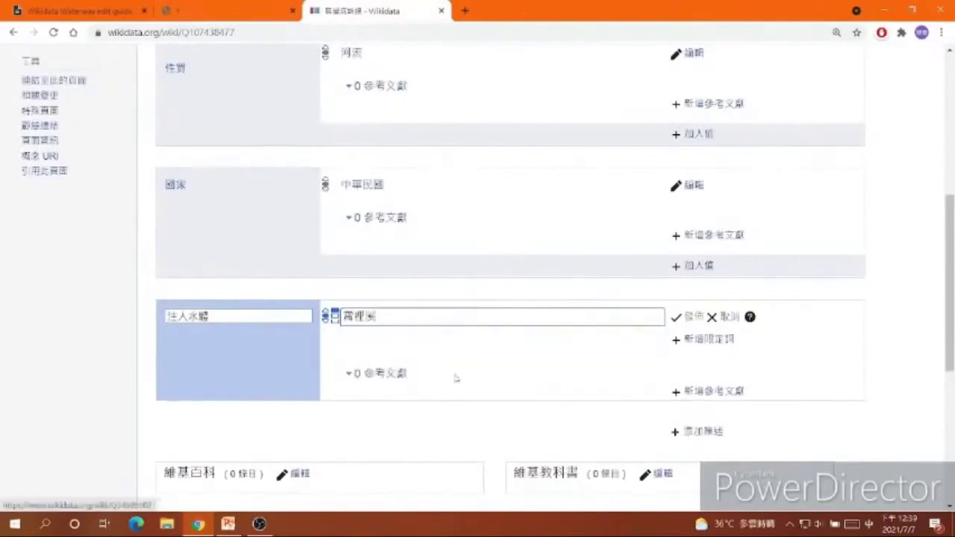
pyautogui.click(681, 317)
# - Add a 河川代碼 statement with the value 129011, the code listed for 蔡屋坑幹線 in the river code PDF
pyautogui.scroll(-1, 674, 322)
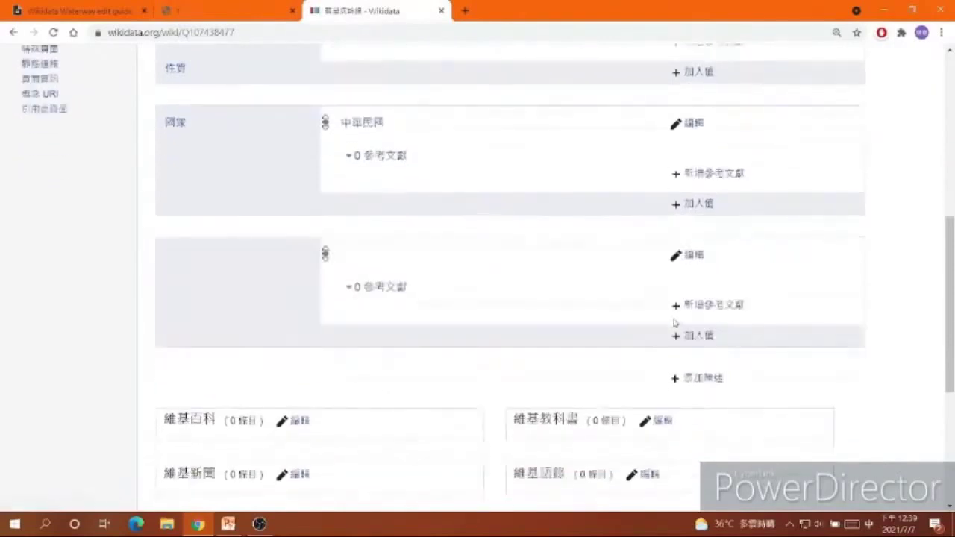
pyautogui.click(705, 379)
pyautogui.scroll(-1, 407, 108)
pyautogui.write('ㄏㄜ')
pyautogui.write('河川')
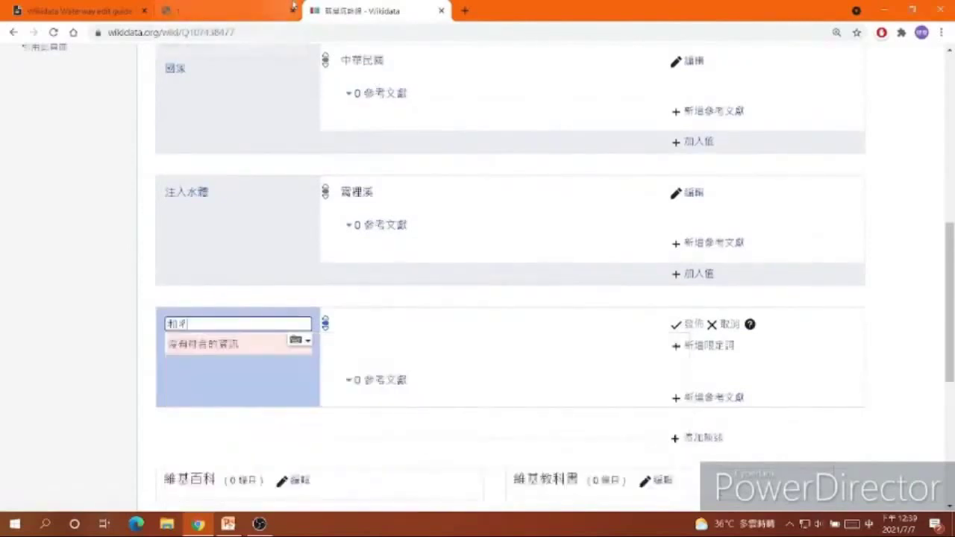
pyautogui.write('代碼')
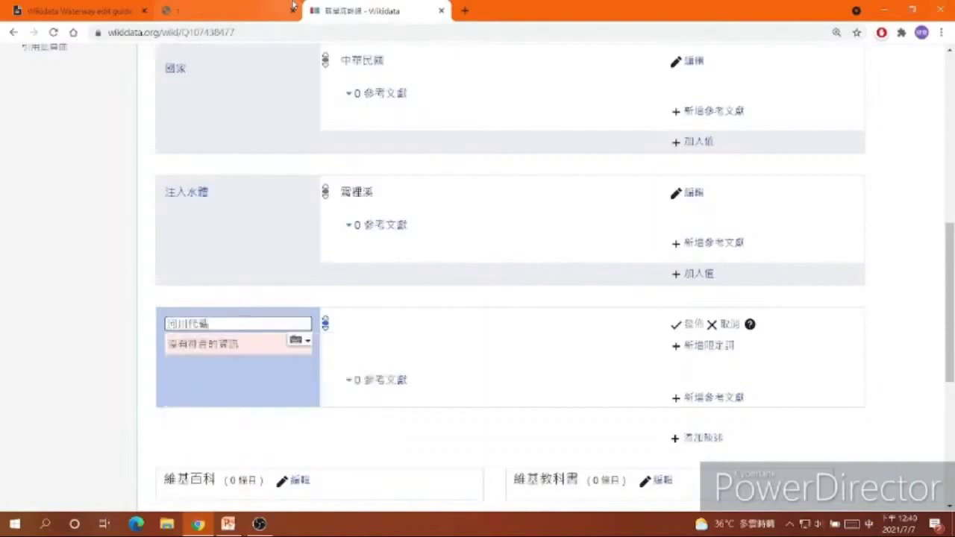
pyautogui.press('Return')
pyautogui.press('Return')
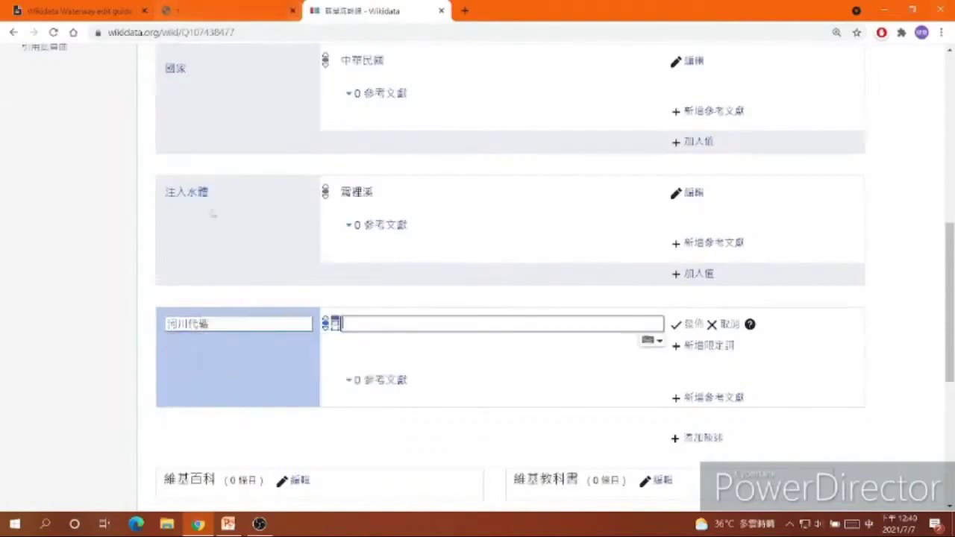
pyautogui.click(195, 10)
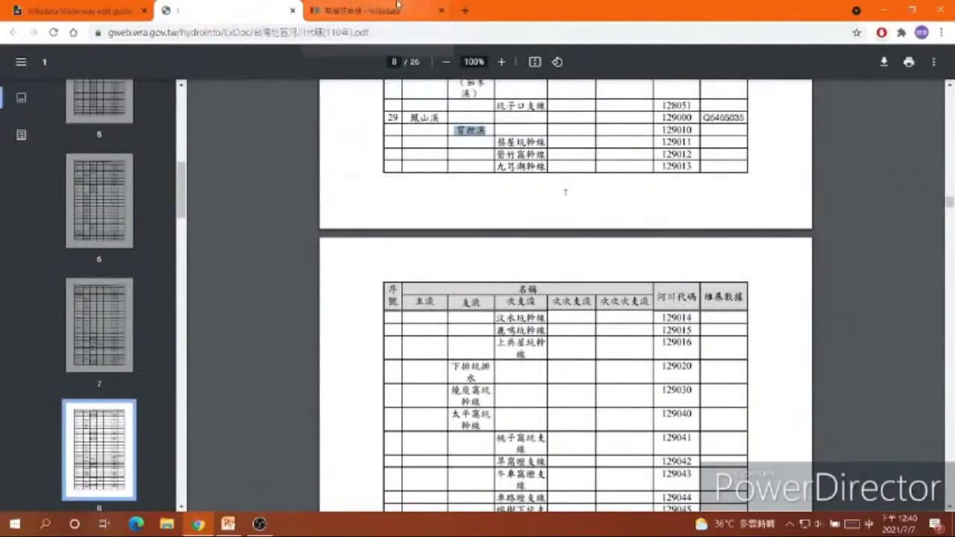
pyautogui.click(361, 7)
pyautogui.write('1')
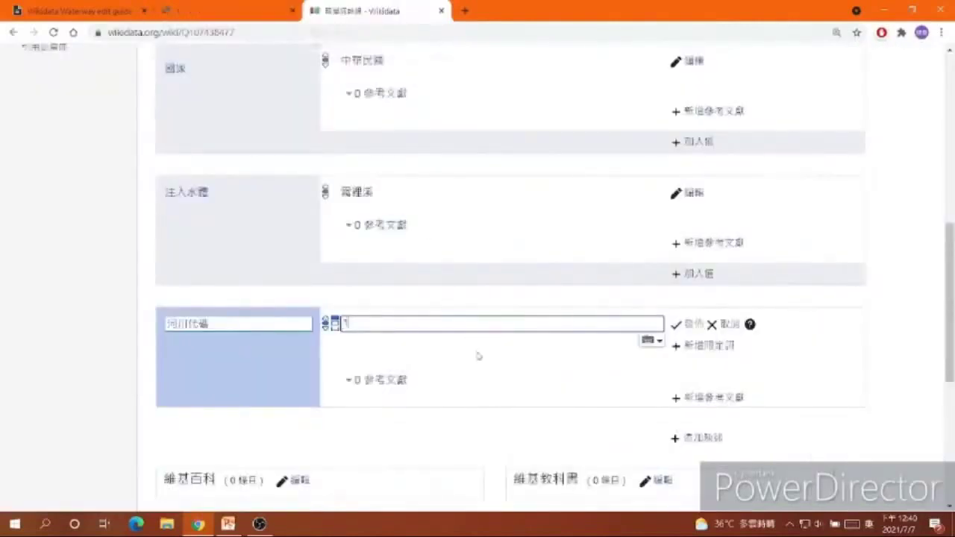
pyautogui.write('29011')
# - Start a reference on the 河川代碼 statement and copy the web address of the river code PDF
pyautogui.click(709, 397)
pyautogui.scroll(-1, 694, 403)
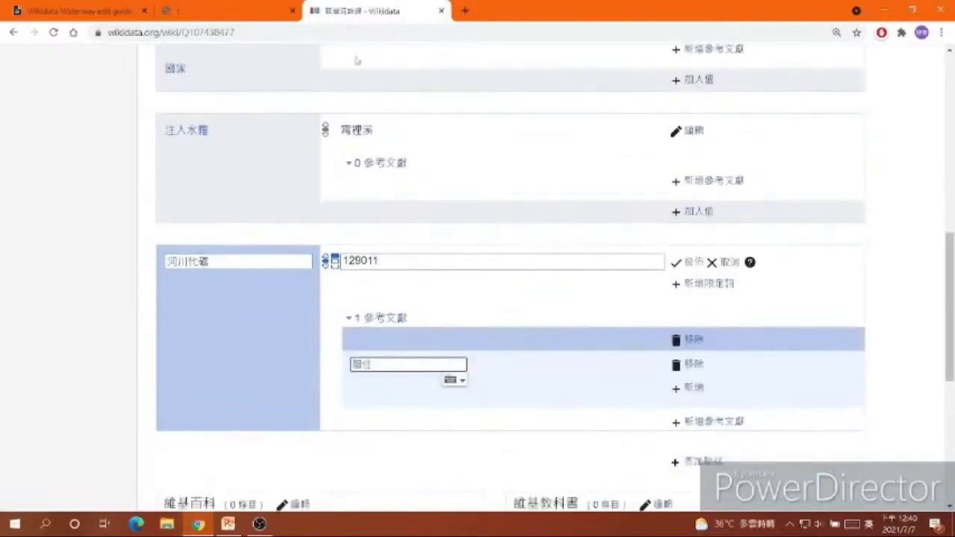
pyautogui.click(223, 10)
pyautogui.click(263, 34)
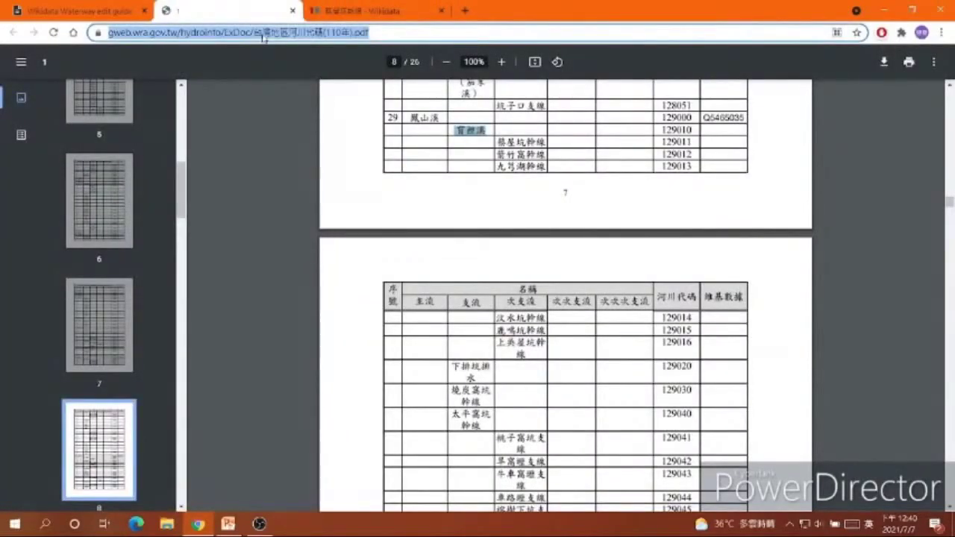
# - Set the reference's property to 來源網址 and paste the river code PDF's web address as its value
pyautogui.click(350, 11)
pyautogui.click(391, 363)
pyautogui.write('xin')
pyautogui.press('BackSpace')
pyautogui.press('BackSpace')
pyautogui.press('BackSpace')
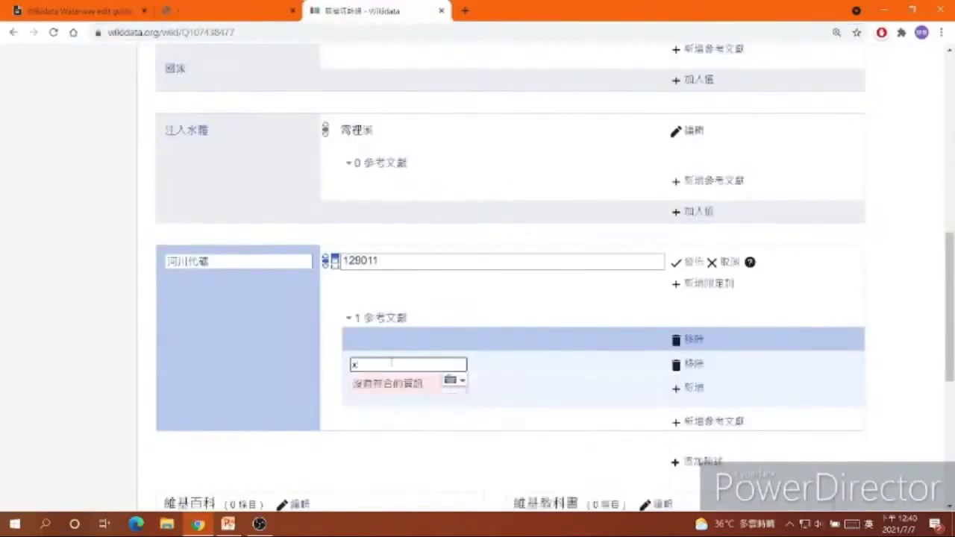
pyautogui.write('來')
pyautogui.click(400, 383)
pyautogui.scroll(-2, 515, 422)
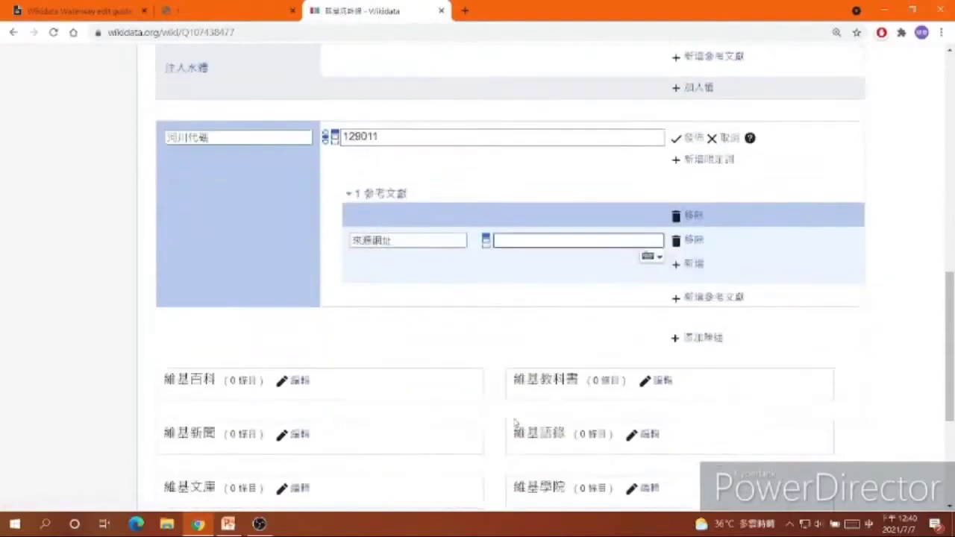
pyautogui.write('https://gweb.wra.gov.tw/hydroinfo/ExDoc/%E5%8F%B0%E7%81%A3%E5%9C%B0%E5%8D%80%E6%B2%B3%E5%B7%9D%E4%BB%A3%E7%A2%BC(110%E5%B9%B4).pdf')
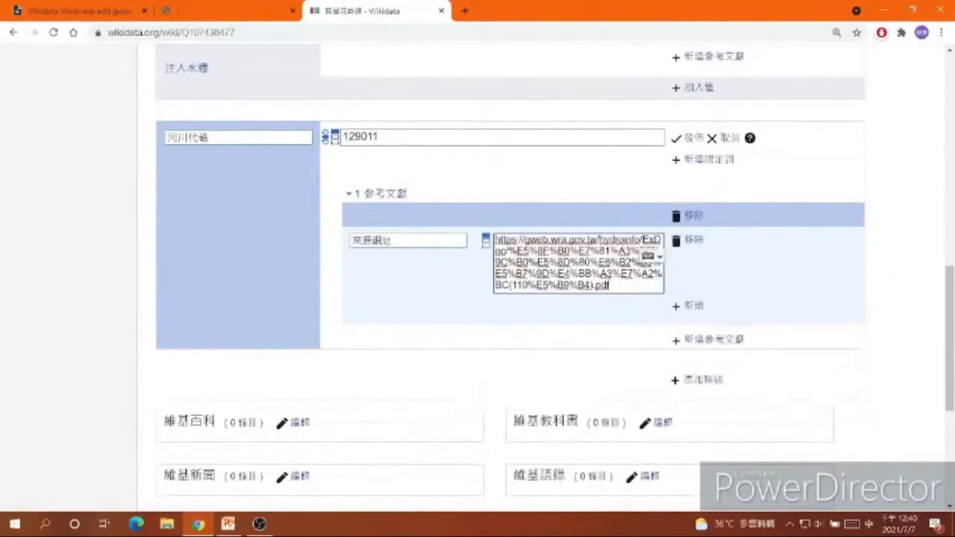
# - Add the property 作品或名稱語言 with the value 中華民國國語 to the 河川代碼 reference
pyautogui.click(688, 305)
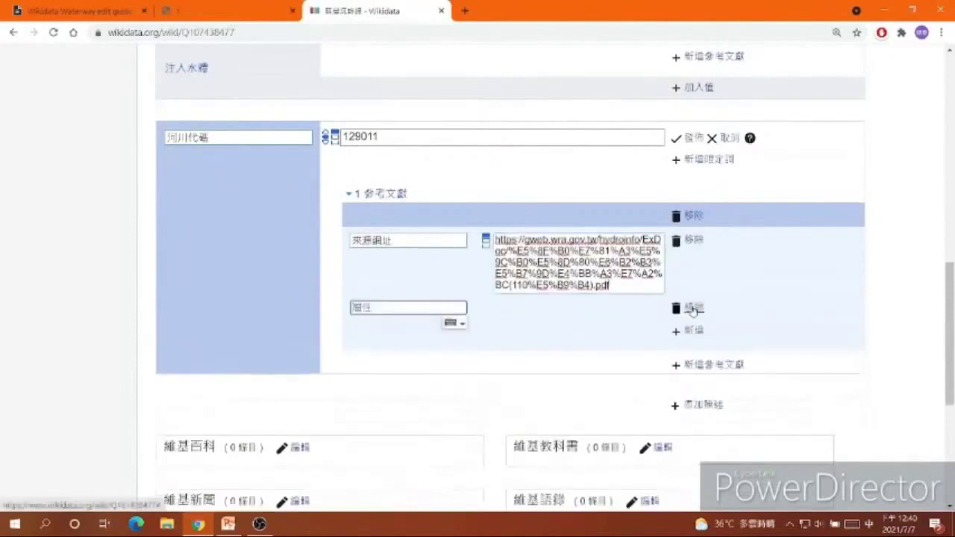
pyautogui.write('檢索')
pyautogui.write('作品')
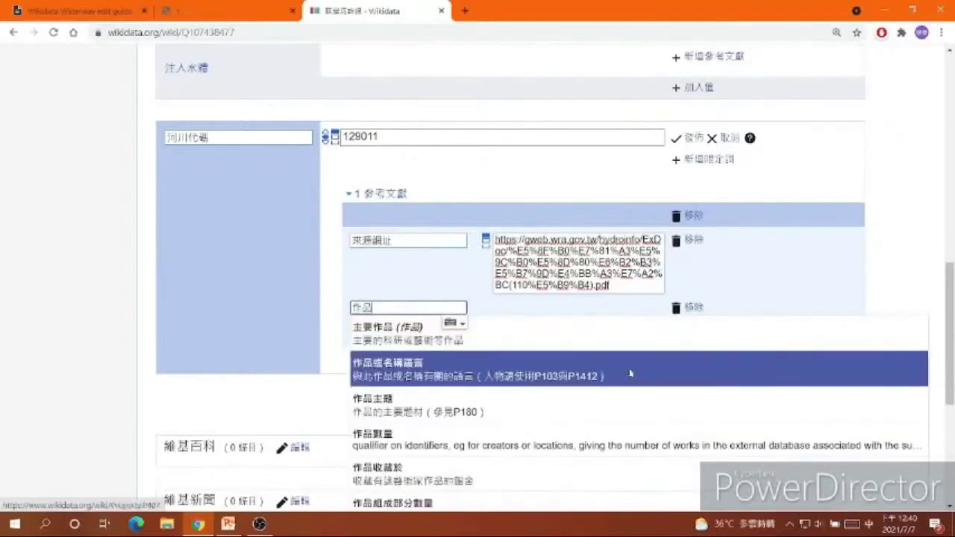
pyautogui.click(630, 371)
pyautogui.write('ㄓㄨㄥ')
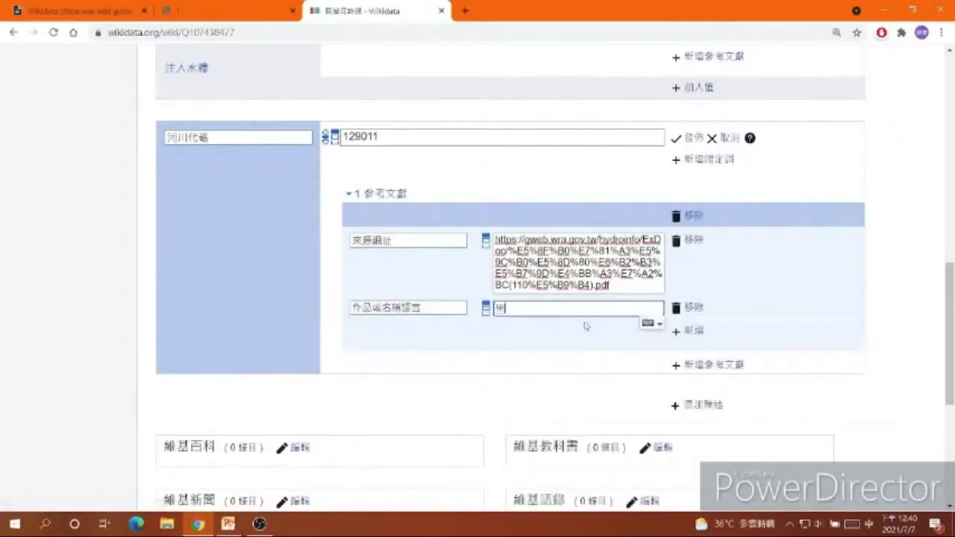
pyautogui.write('國')
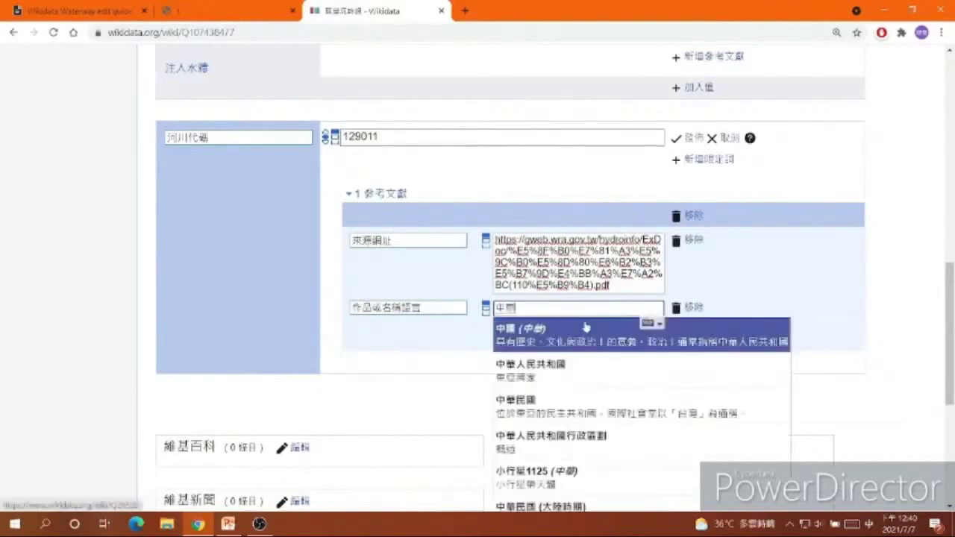
pyautogui.write('ㄅㄧ民ㄍㄨㄛ')
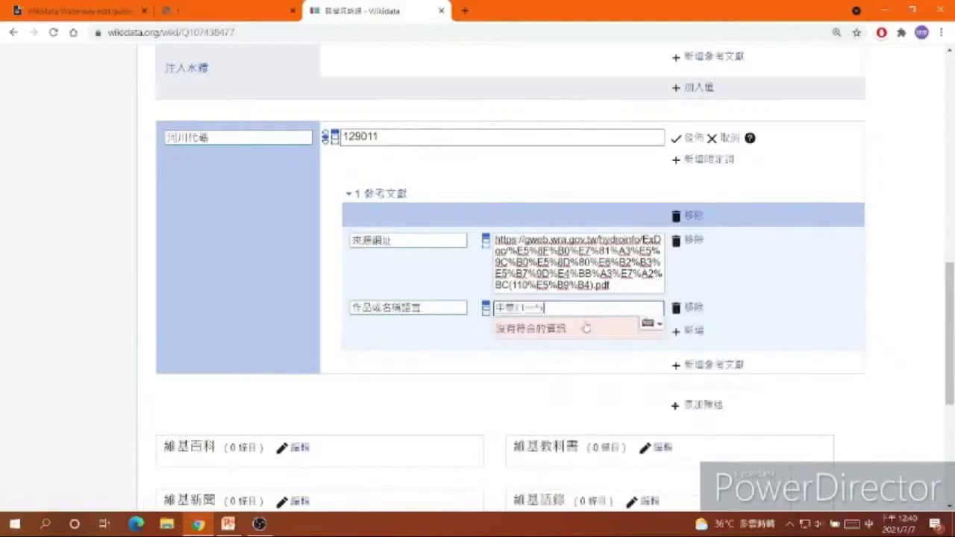
pyautogui.write('ˊ')
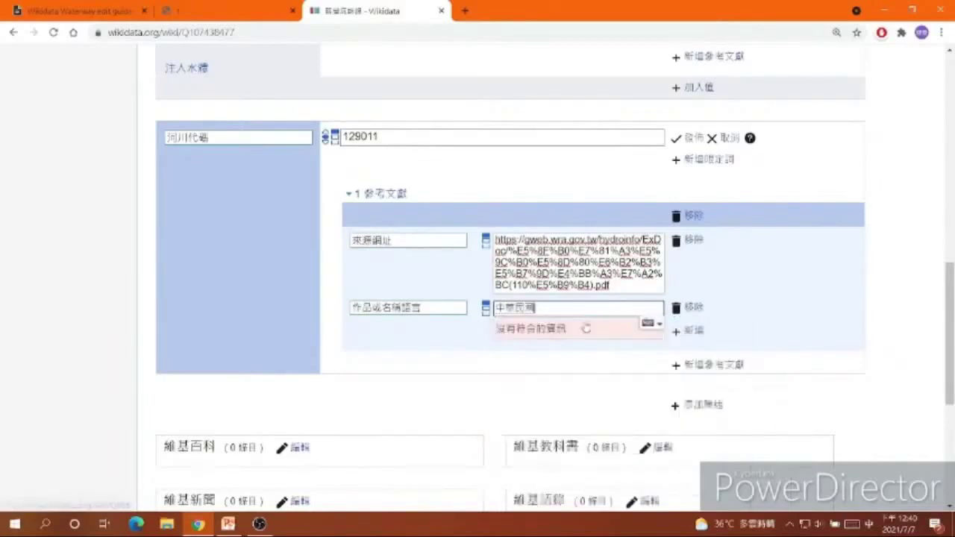
pyautogui.write('ㄍㄨ')
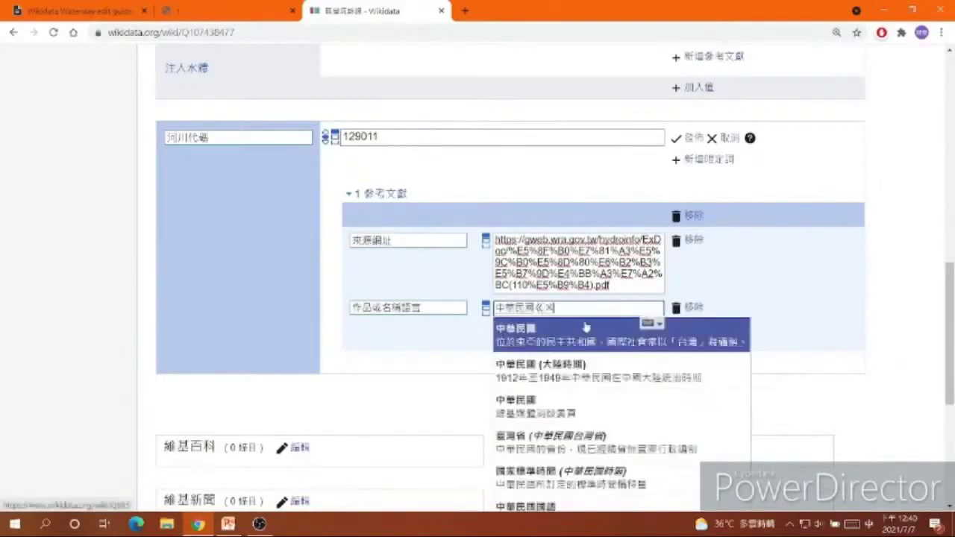
pyautogui.write('ㄛˊㄩ')
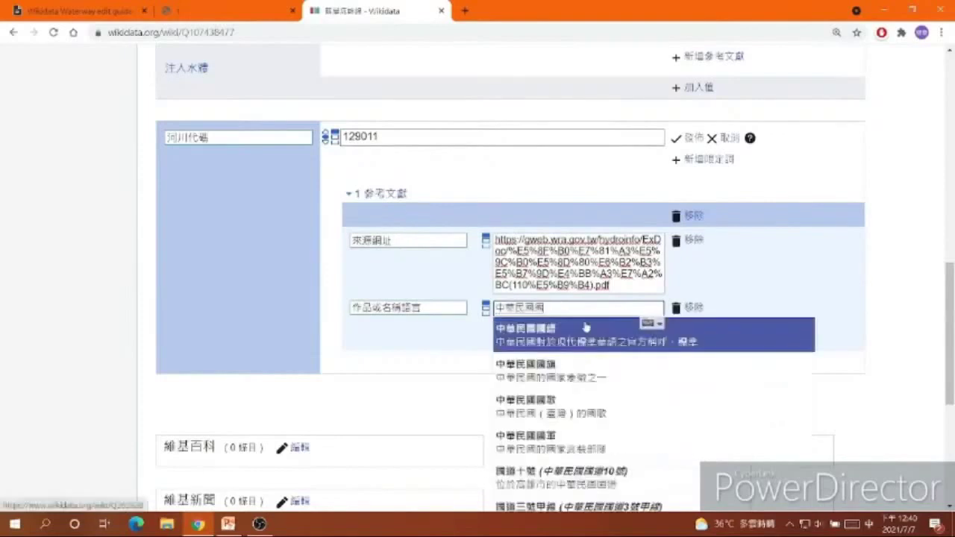
pyautogui.write('ˇ')
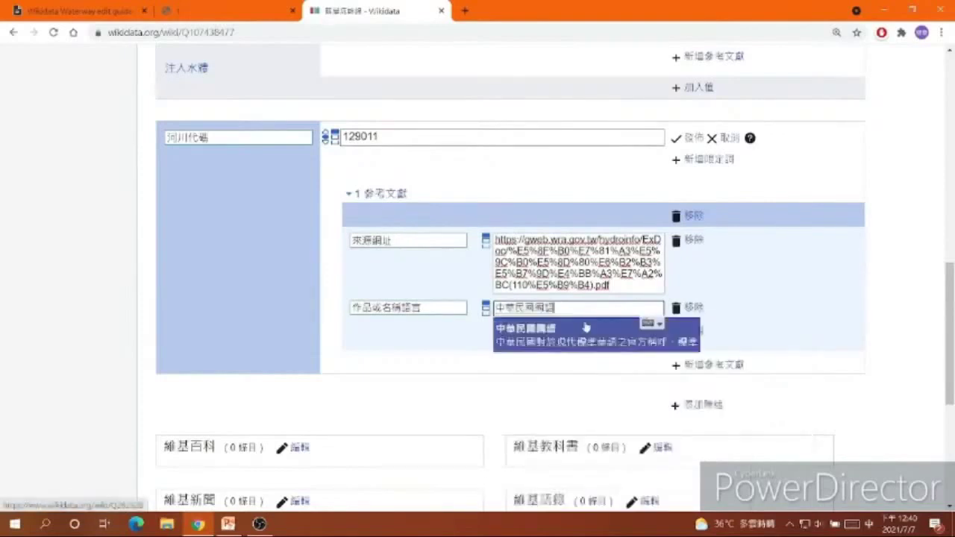
pyautogui.click(586, 329)
# - Add the property 檢索日期 with the date 2021 7 7 to the reference and publish the 河川代碼 statement
pyautogui.click(683, 329)
pyautogui.scroll(-2, 642, 299)
pyautogui.write('ㄩˇ')
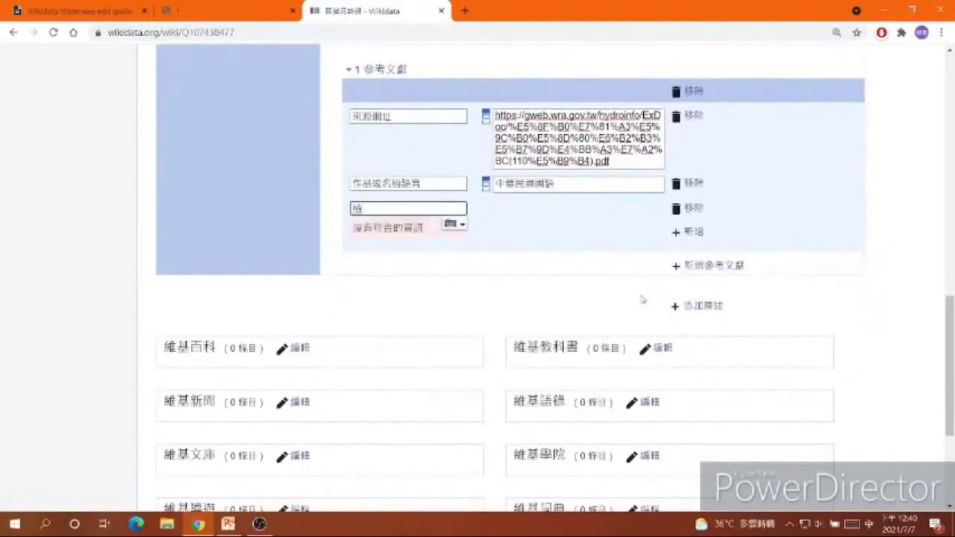
pyautogui.write('索')
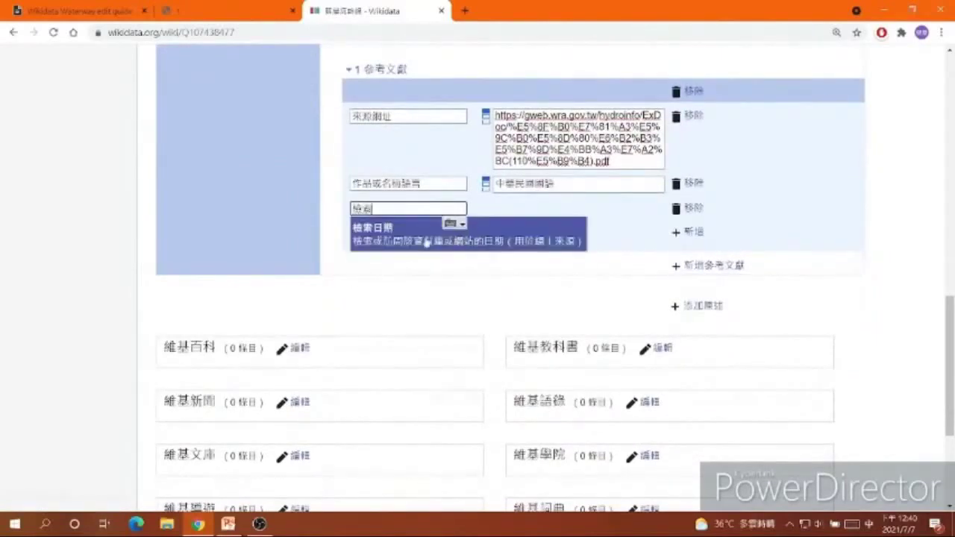
pyautogui.click(425, 243)
pyautogui.write('2021 7 7')
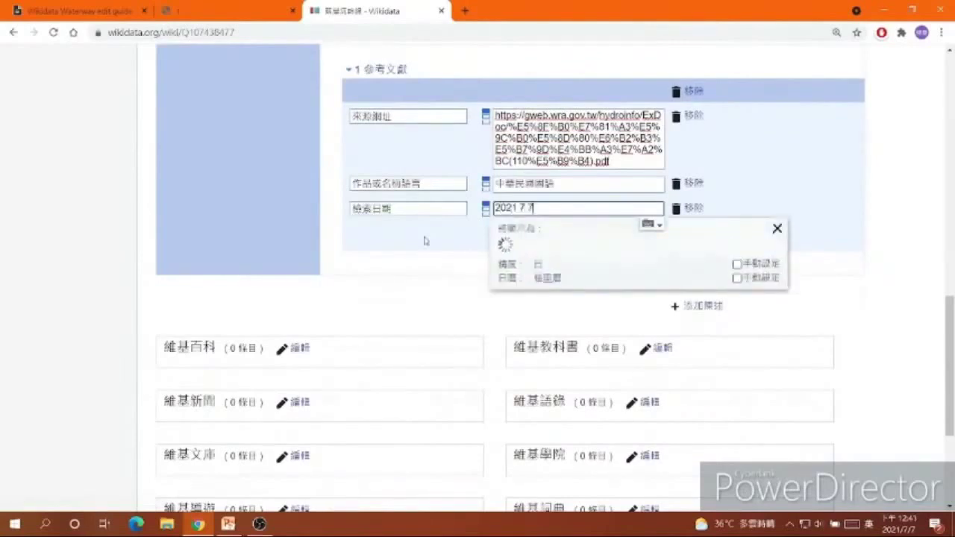
pyautogui.scroll(2, 676, 133)
pyautogui.click(682, 135)
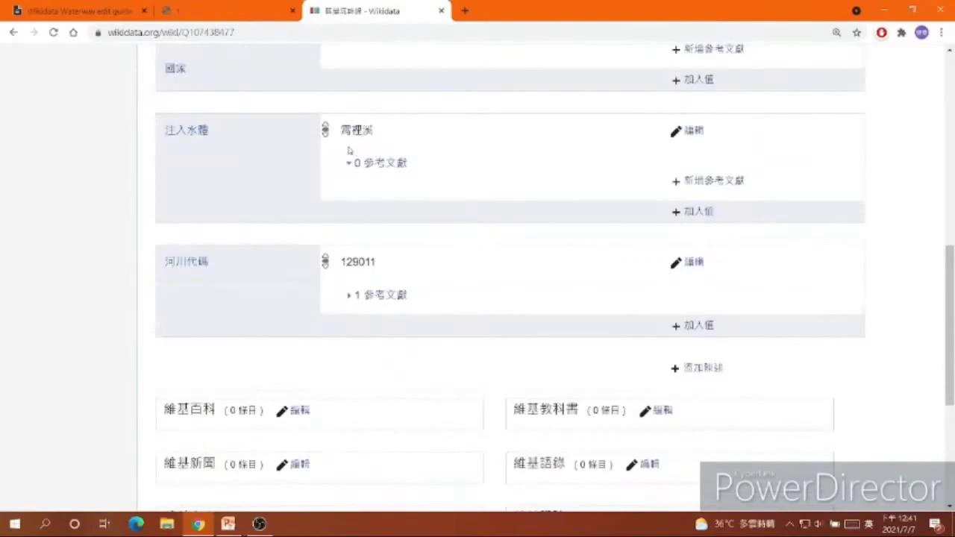
# - Copy the item ID of 蔡屋坑幹線 from its page heading and open the linked 霄裡溪 item
pyautogui.scroll(5, 270, 120)
pyautogui.scroll(1, 270, 121)
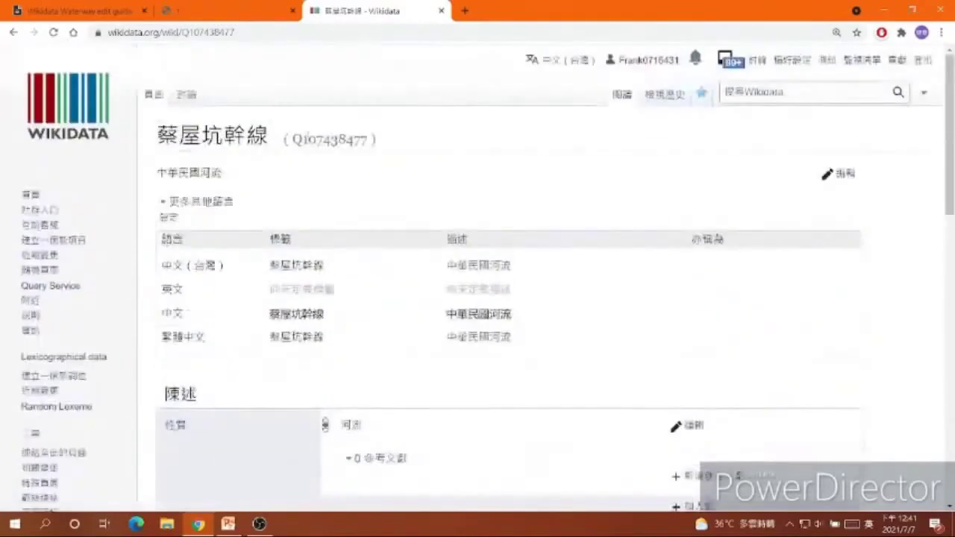
pyautogui.doubleClick(329, 139)
pyautogui.hotkey('ctrl', 'c')
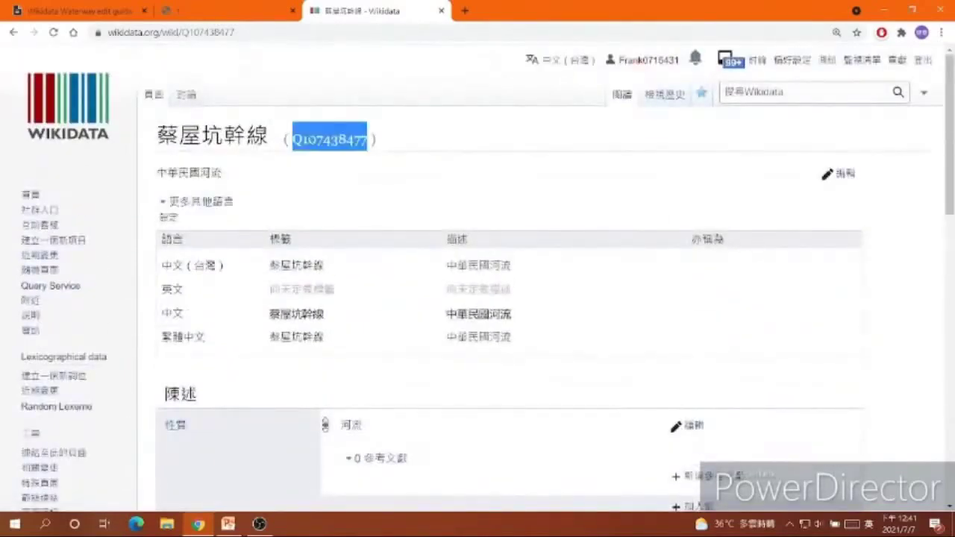
pyautogui.click(476, 227)
pyautogui.scroll(-7, 401, 185)
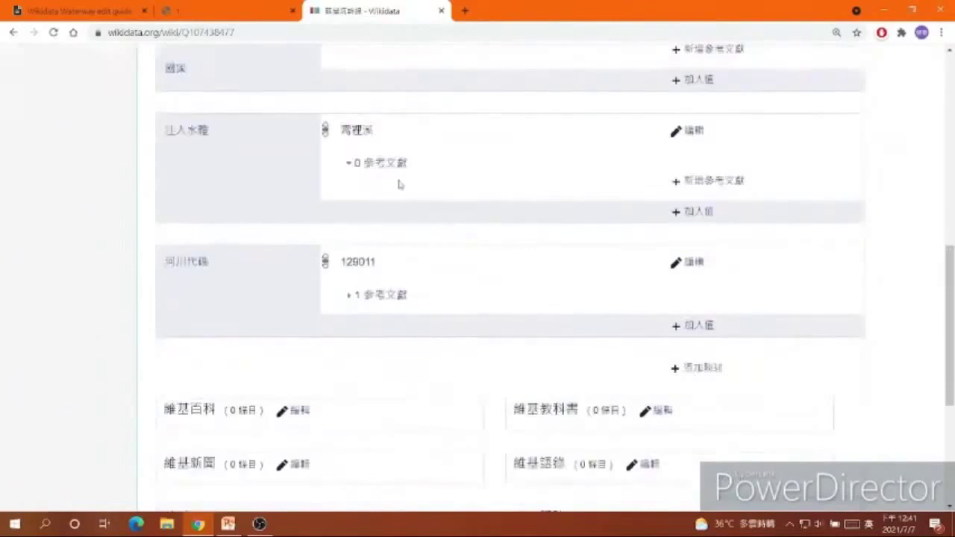
pyautogui.click(370, 133)
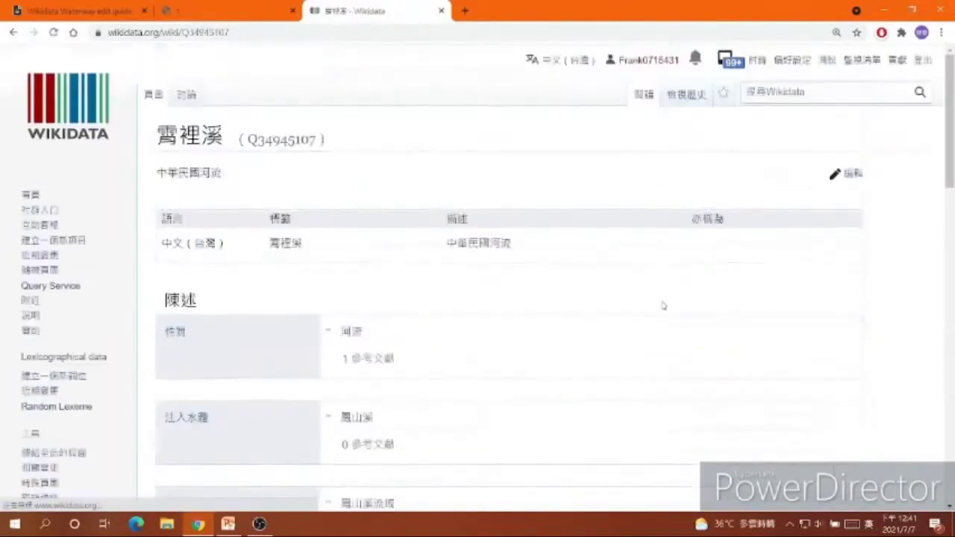
# - Add a 支流 statement to 霄裡溪 with the copied item ID Q107438477 as its value and publish it
pyautogui.scroll(-8, 662, 306)
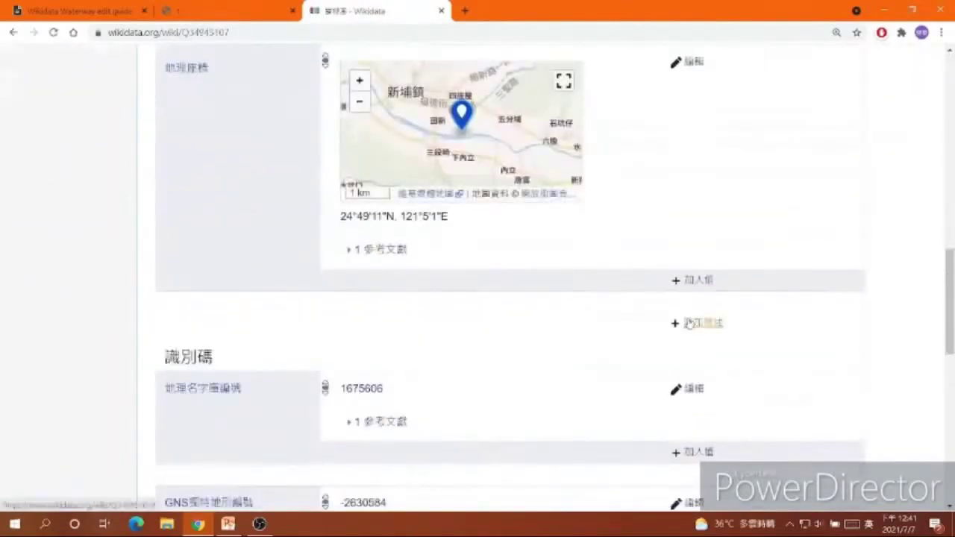
pyautogui.click(687, 322)
pyautogui.write('5 xu..6')
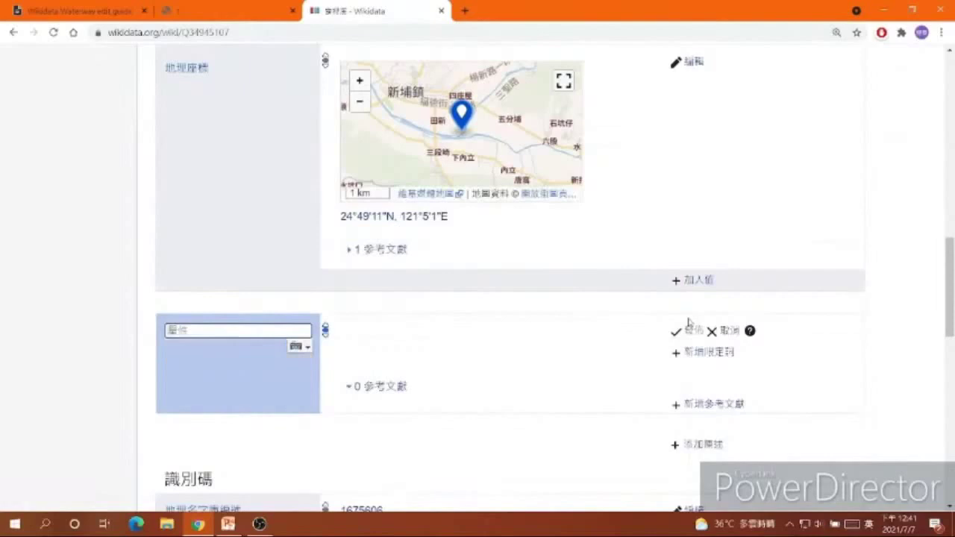
pyautogui.press('BackSpace')
pyautogui.write('5 x支流')
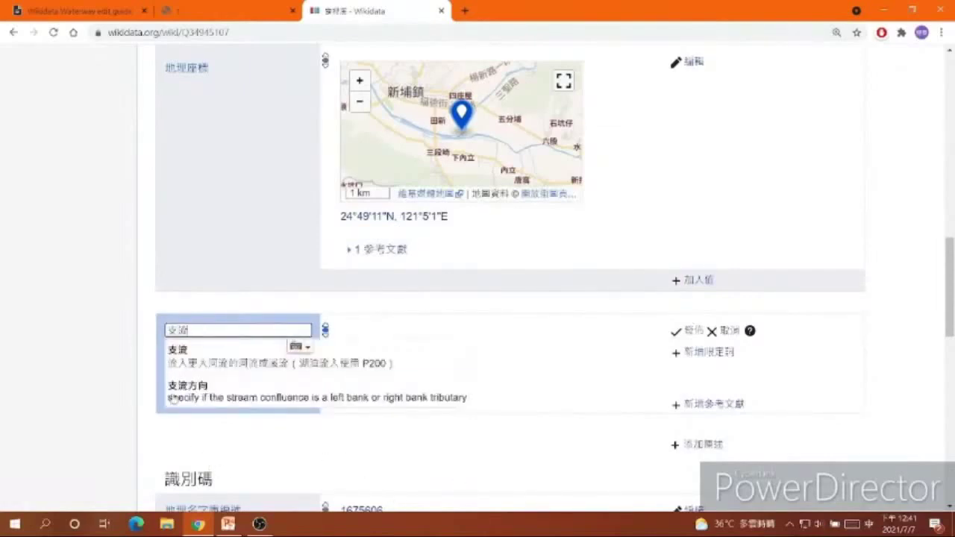
pyautogui.click(224, 354)
pyautogui.hotkey('ctrl', 'v')
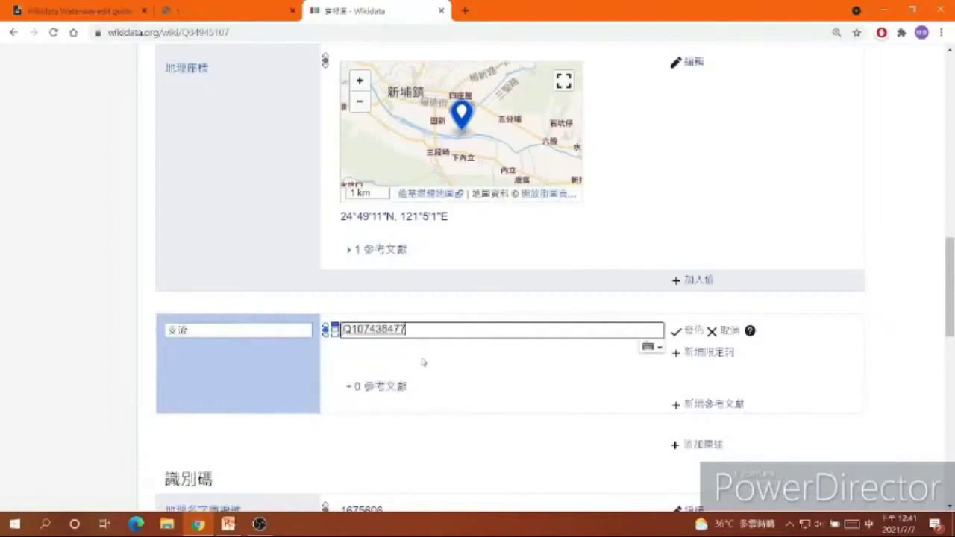
pyautogui.click(556, 352)
pyautogui.click(688, 332)
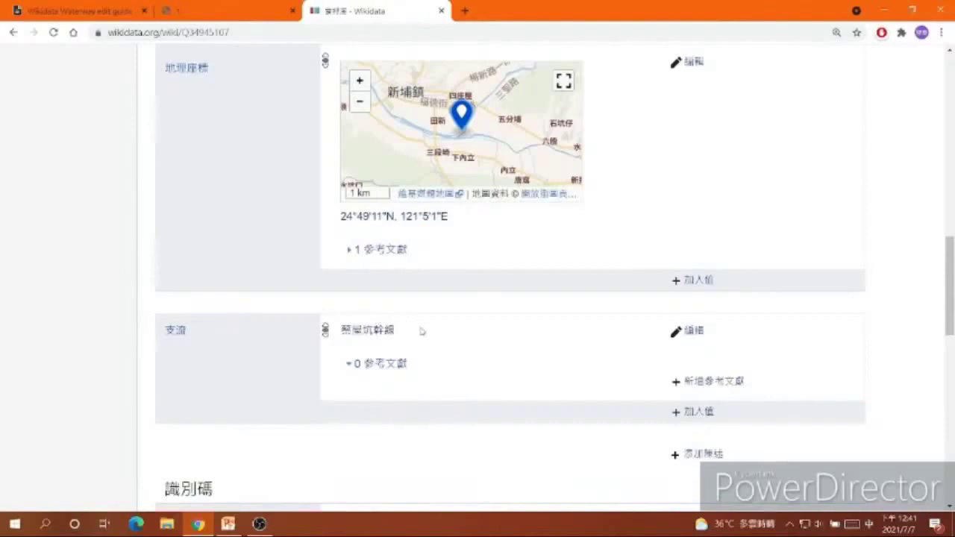
# - Switch to the PowerPoint presentation, start the slide show from the 實際操作示範 slide and advance to the Q & A slide
pyautogui.click(259, 524)
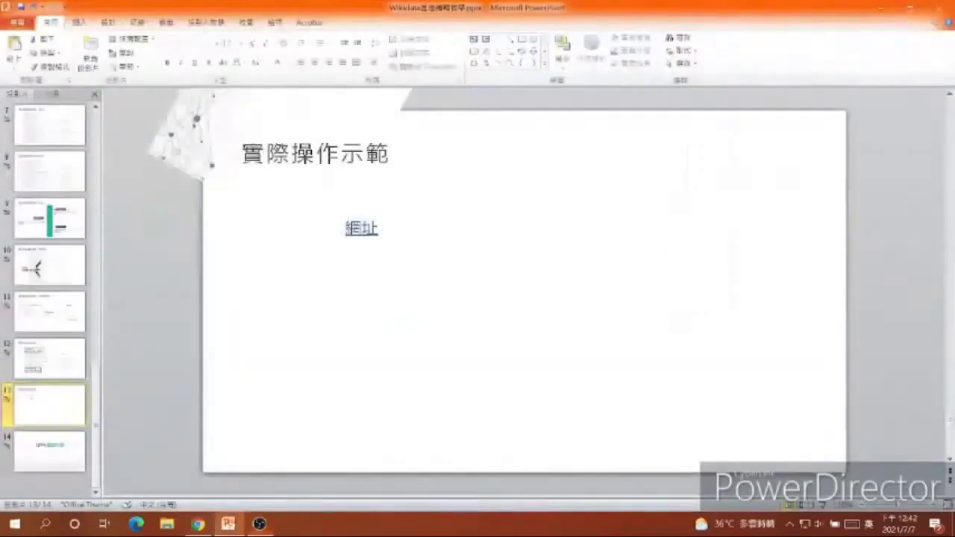
pyautogui.click(227, 524)
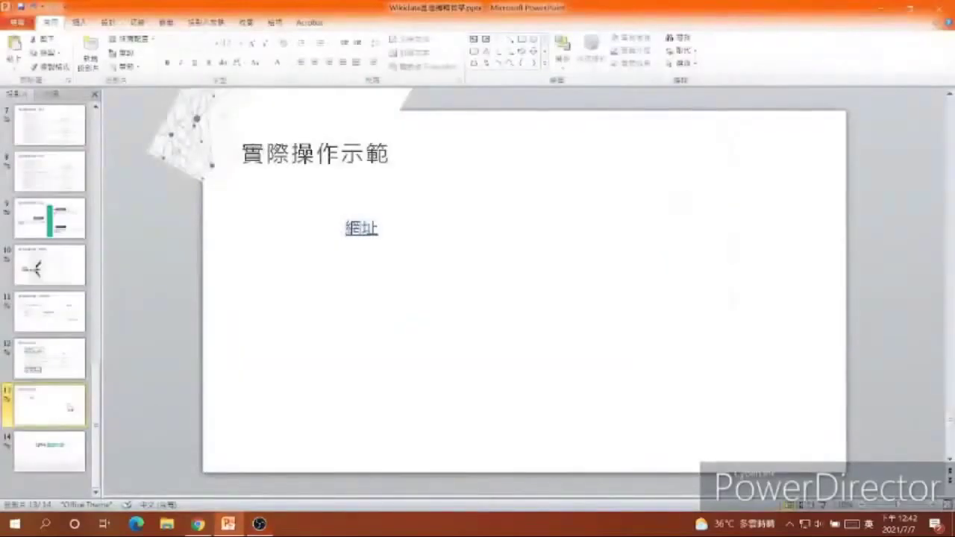
pyautogui.click(821, 507)
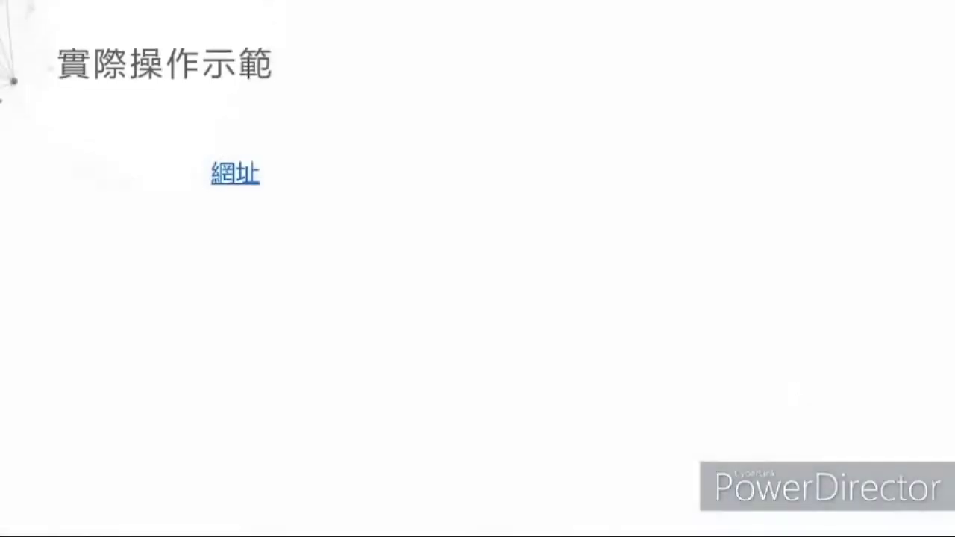
pyautogui.press('Right')
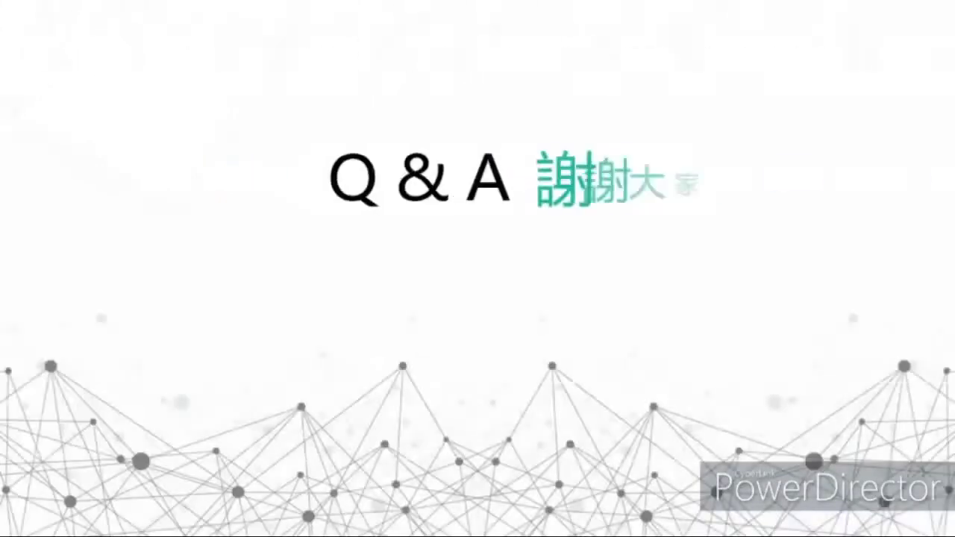